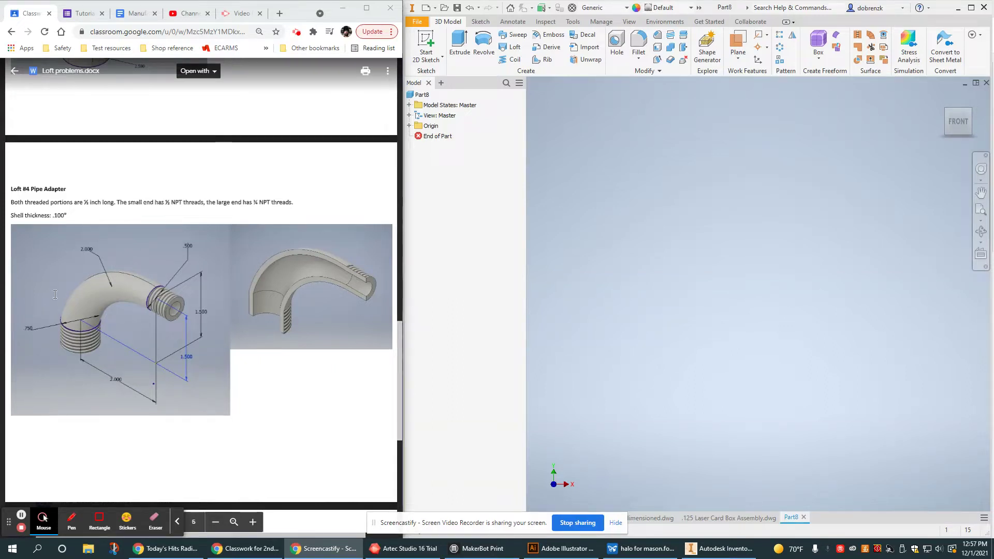
Step: Start a new 2D sketch on the XY plane
{"action": "left_click", "coordinate": [137, 285]}
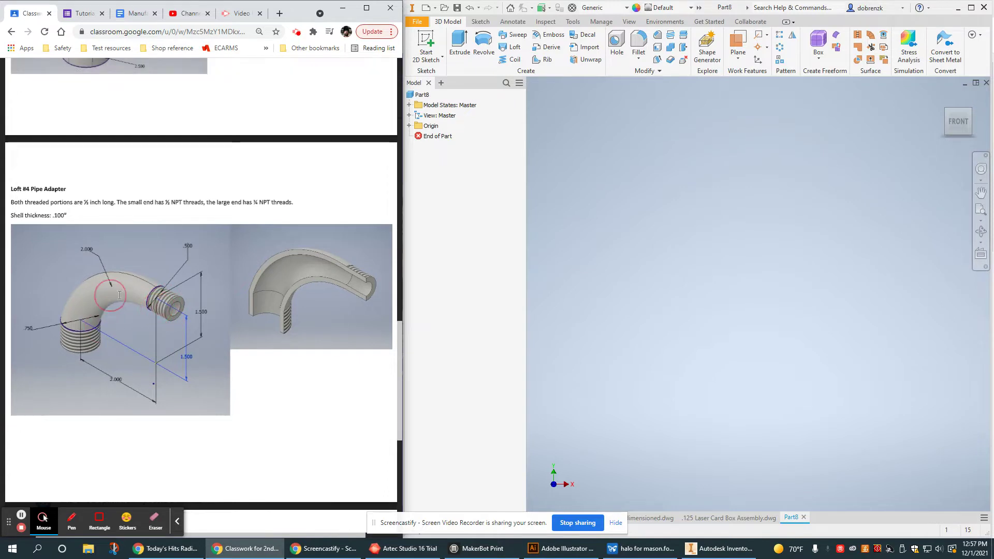
{"action": "left_click", "coordinate": [426, 43]}
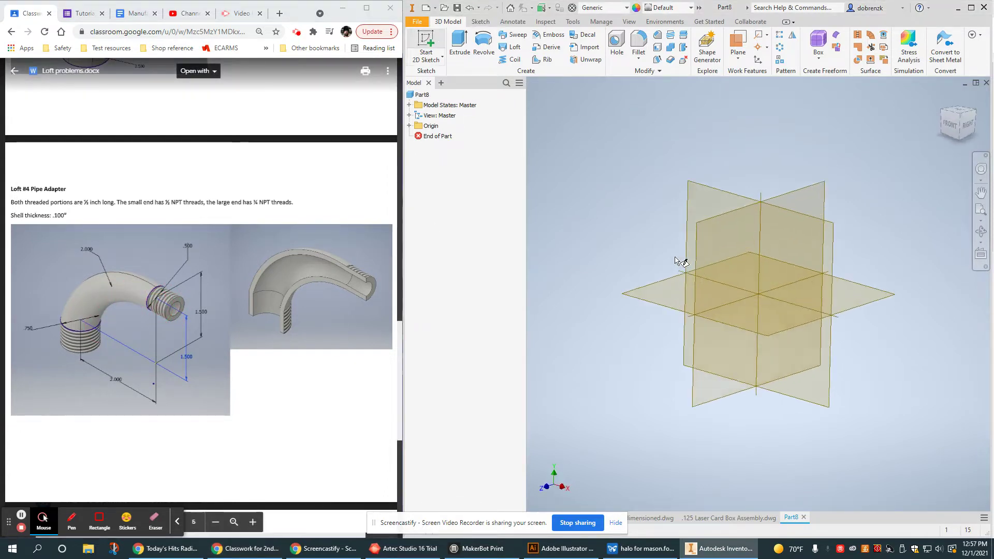
{"action": "left_click", "coordinate": [781, 263]}
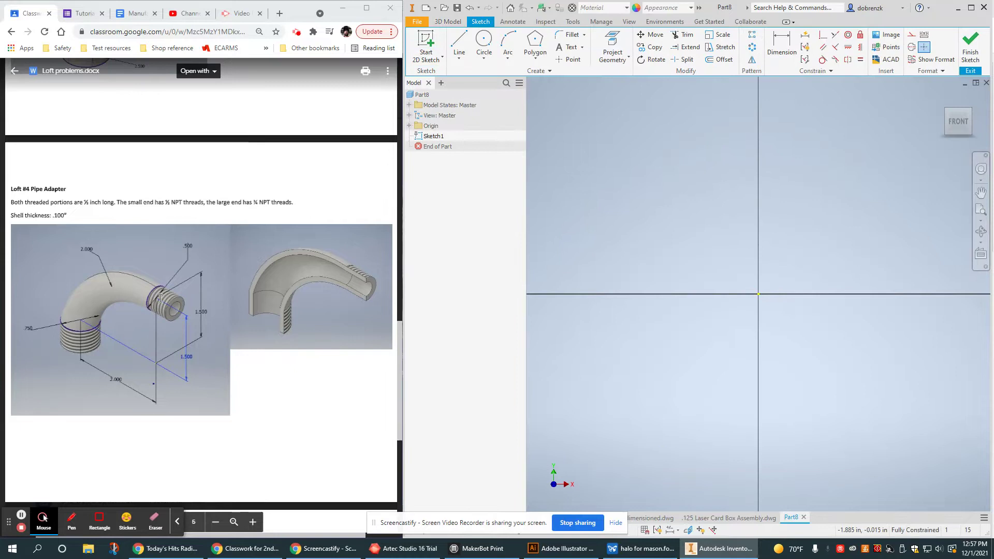
{"action": "left_click", "coordinate": [92, 279]}
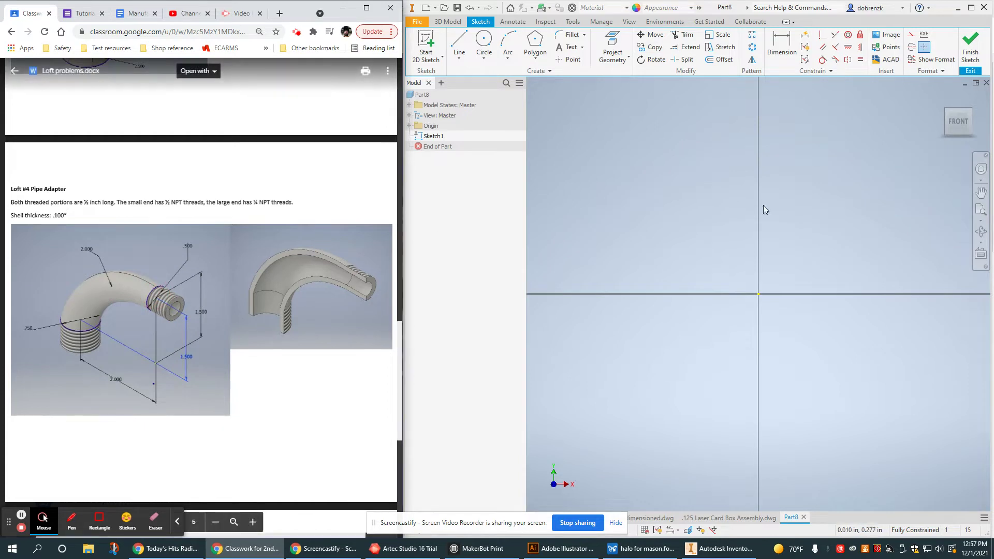
Step: Draw a three-point arc that starts at the origin, ends higher along the positive X direction and bulges upward
{"action": "mouse_move", "coordinate": [729, 225]}
{"action": "middle_mouse_down"}
{"action": "mouse_move", "coordinate": [599, 279]}
{"action": "mouse_move", "coordinate": [588, 250]}
{"action": "middle_mouse_up"}
{"action": "left_click", "coordinate": [509, 41]}
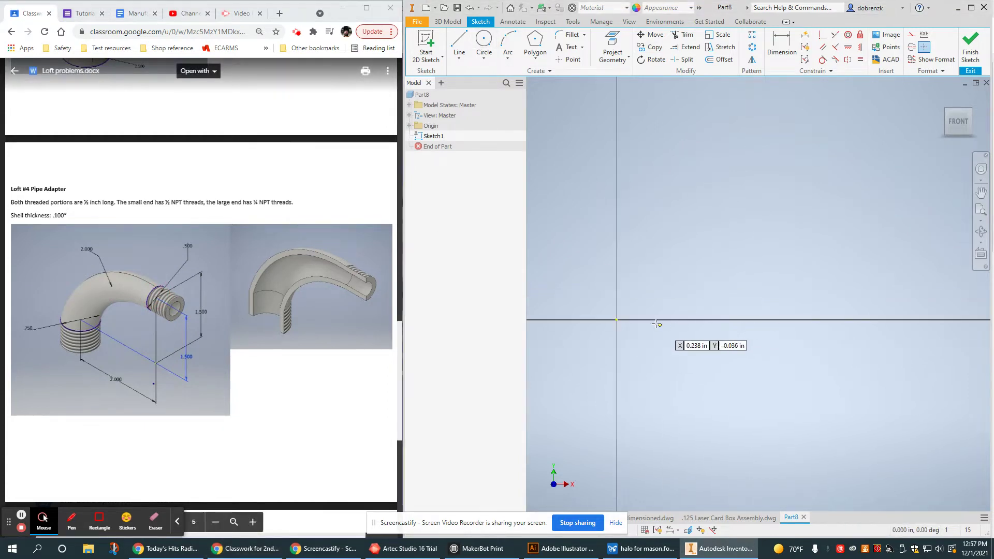
{"action": "left_click", "coordinate": [616, 321]}
{"action": "left_click", "coordinate": [913, 159]}
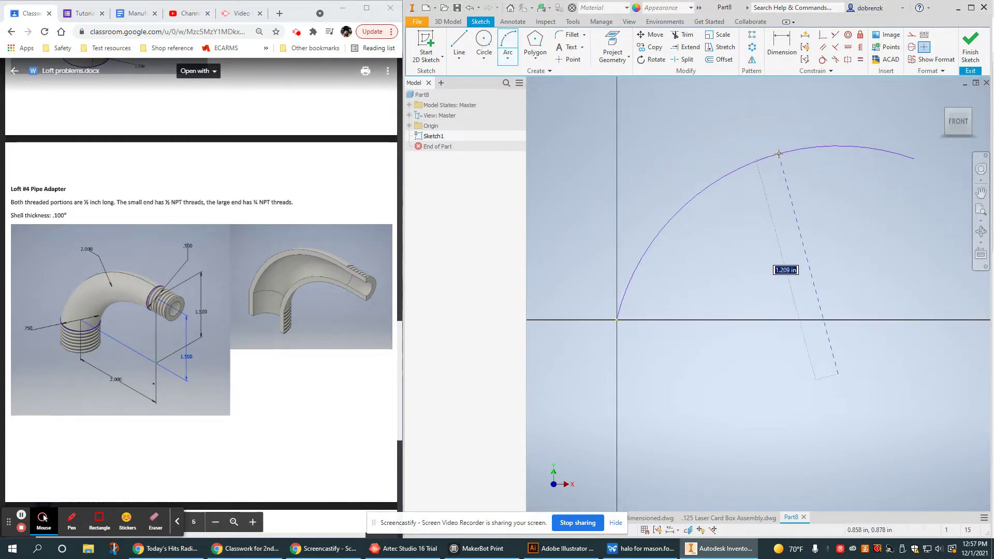
{"action": "left_click", "coordinate": [738, 200]}
Step: Dimension the arc's radius as 2 inches
{"action": "key", "text": "d"}
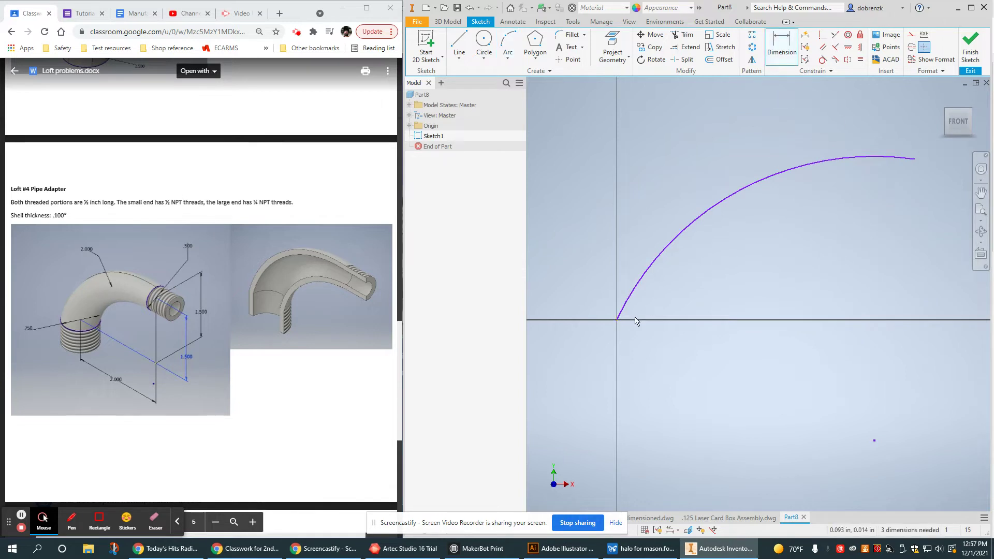
{"action": "left_click", "coordinate": [691, 227]}
{"action": "left_click", "coordinate": [686, 174]}
{"action": "type", "text": "2"}
{"action": "key", "text": "Return"}
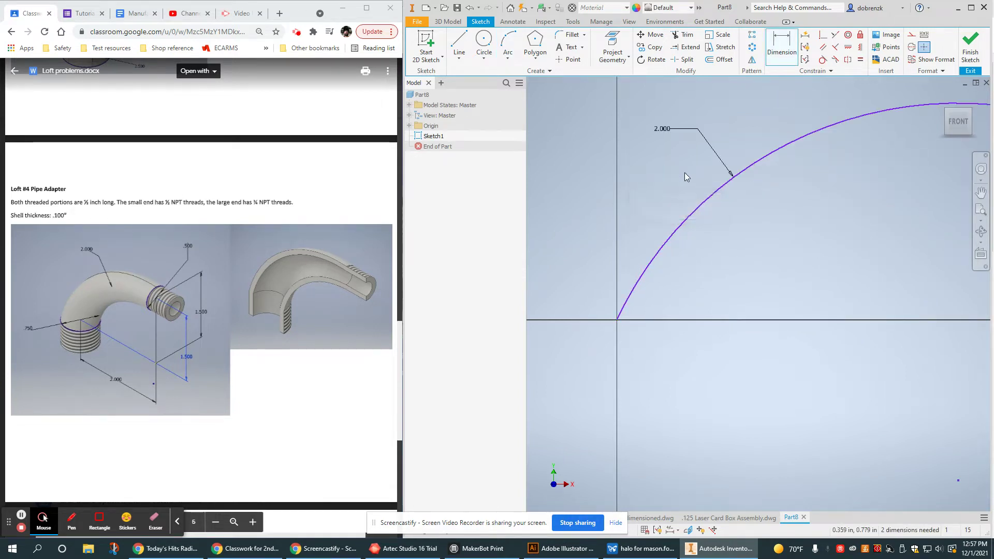
Step: Dimension the horizontal distance between the arc's two endpoints as 2 inches
{"action": "scroll", "coordinate": [839, 259], "scroll_direction": "up", "scroll_amount": 3}
{"action": "middle_click_drag", "start_coordinate": [839, 262], "coordinate": [658, 260]}
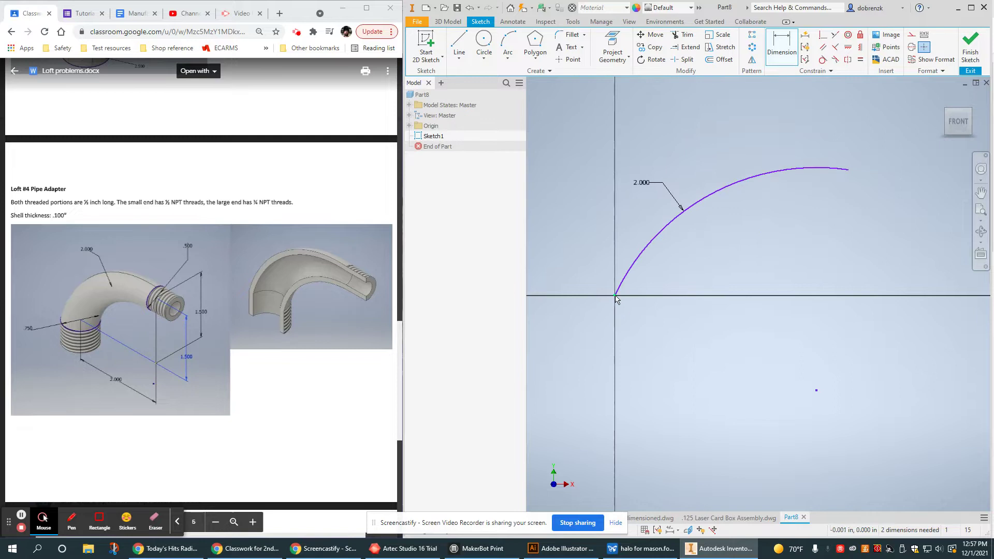
{"action": "left_click", "coordinate": [848, 169]}
{"action": "left_click", "coordinate": [615, 296]}
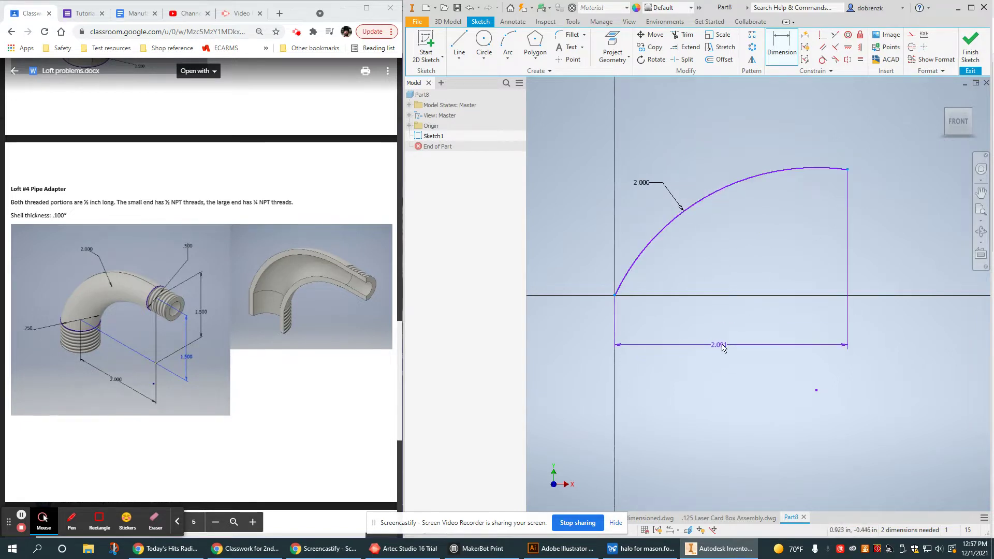
{"action": "left_click", "coordinate": [747, 333]}
{"action": "type", "text": "2"}
{"action": "key", "text": "Return"}
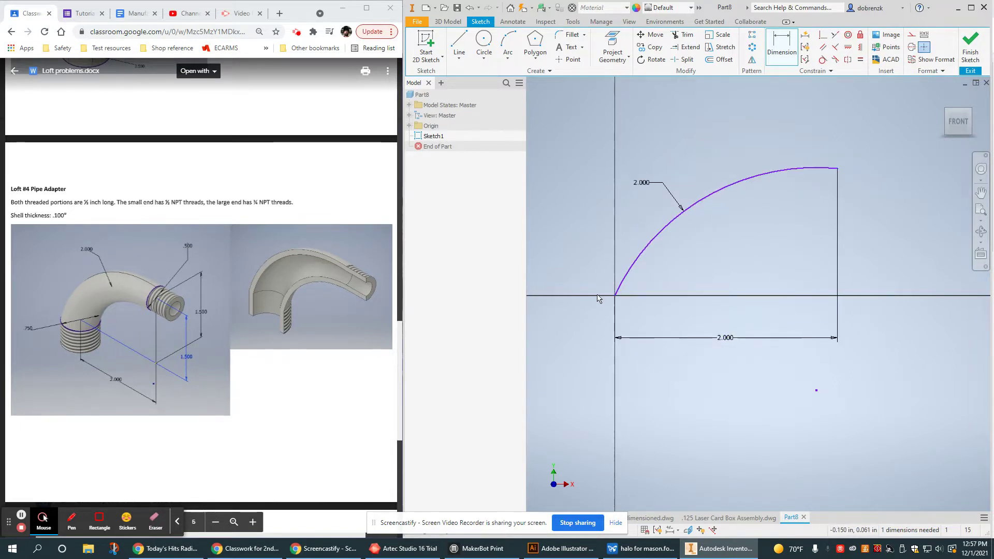
Step: Dimension the vertical distance between the arc's endpoints as 1.500 inches and finish the sketch
{"action": "left_click", "coordinate": [837, 169]}
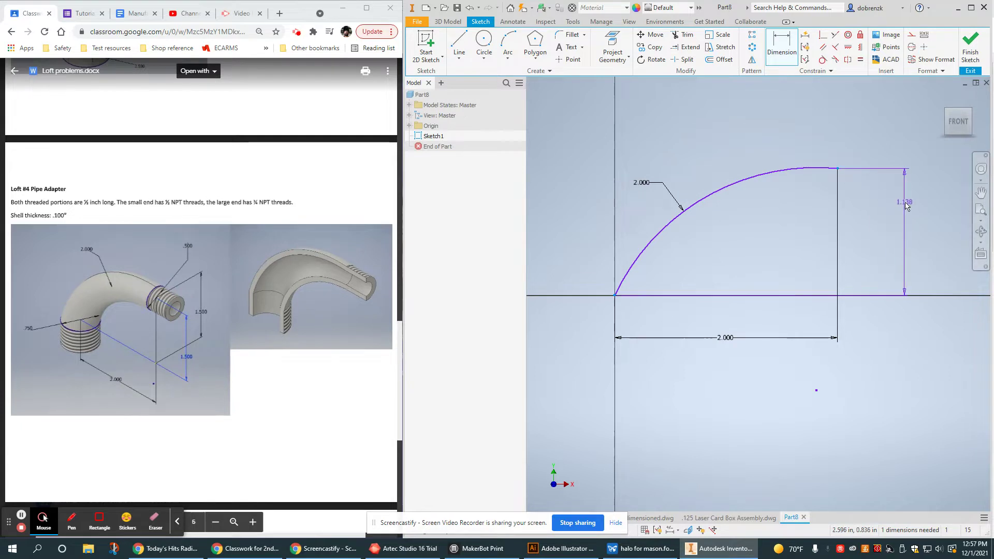
{"action": "left_click", "coordinate": [906, 202]}
{"action": "key", "text": "Return"}
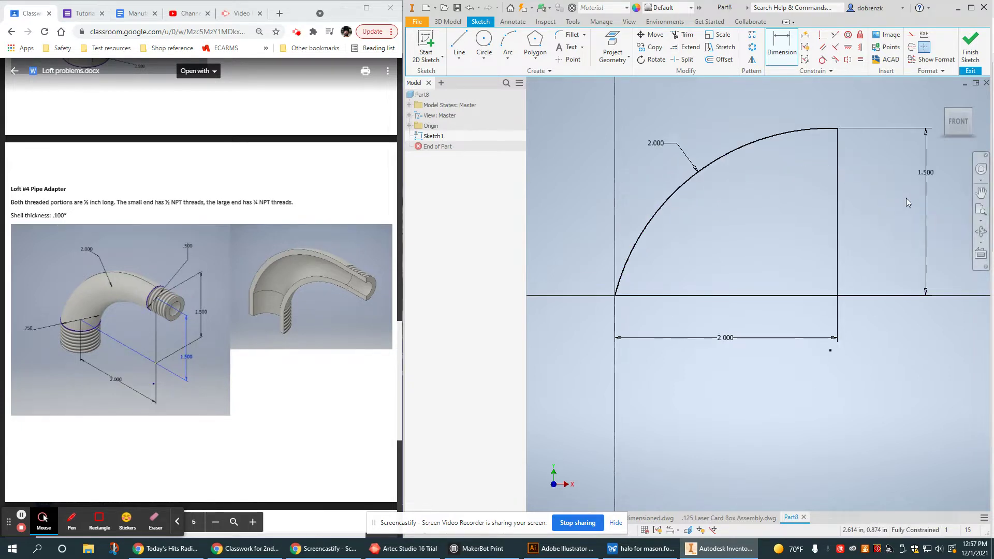
{"action": "scroll", "coordinate": [730, 285], "scroll_direction": "up", "scroll_amount": 3}
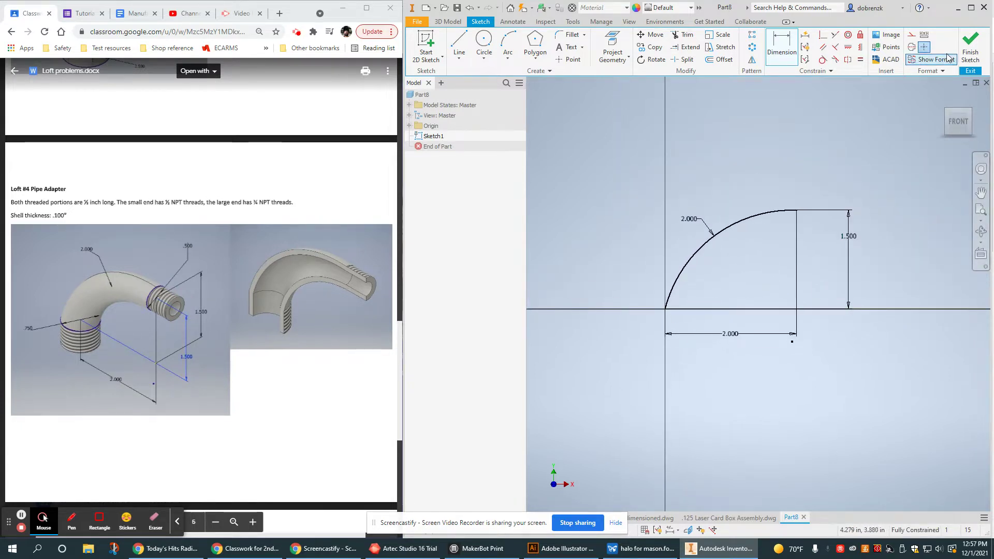
{"action": "left_click", "coordinate": [971, 46]}
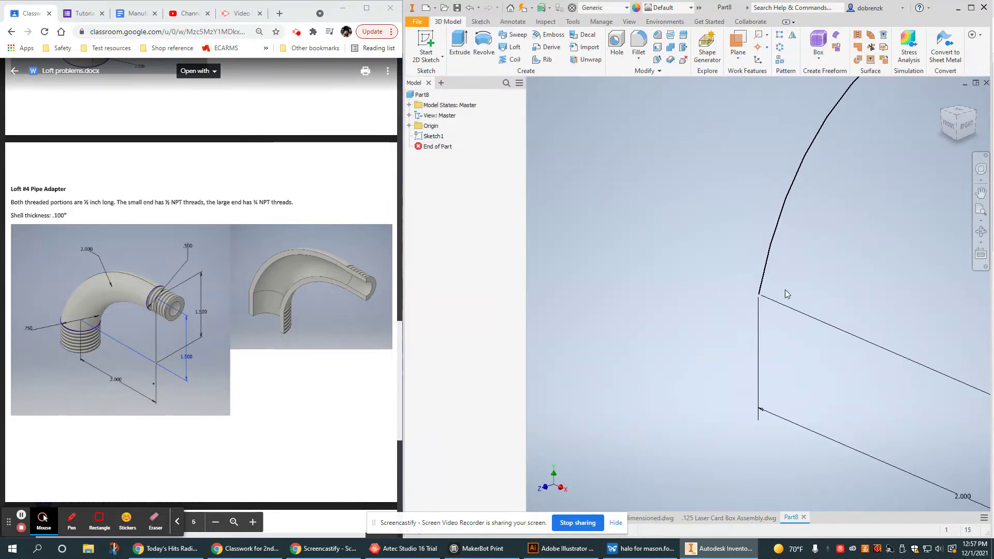
Step: Start a new 2D sketch on the origin's XZ plane
{"action": "left_click", "coordinate": [409, 127]}
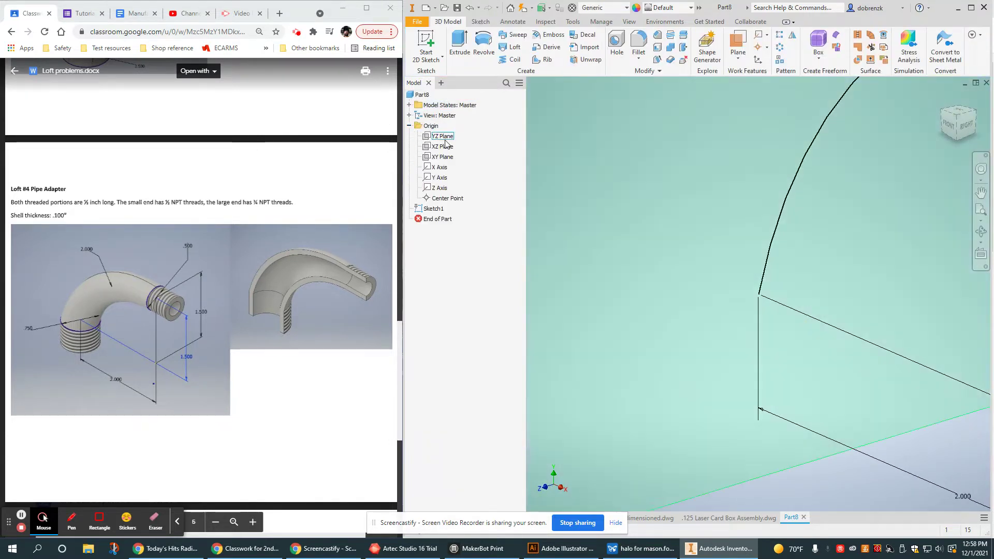
{"action": "left_click", "coordinate": [443, 147]}
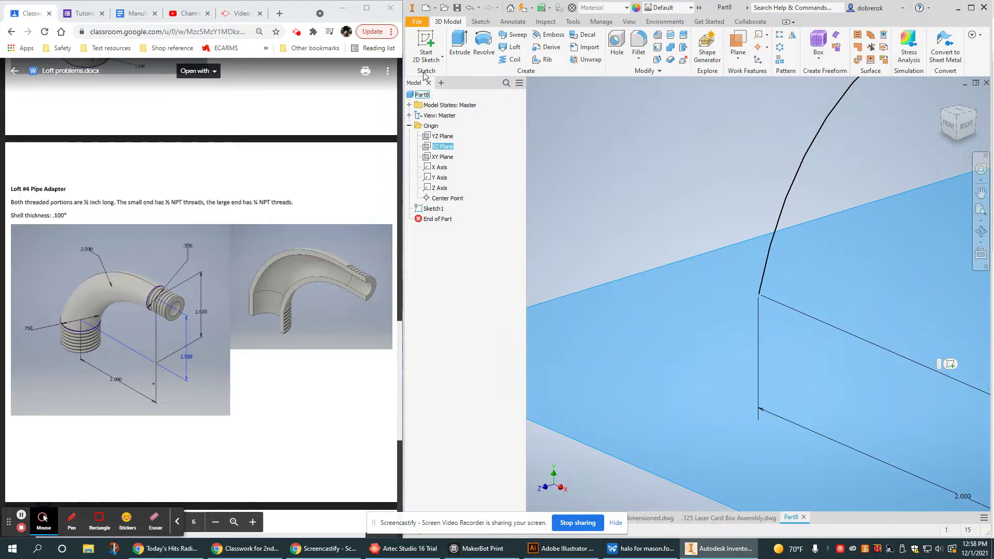
{"action": "left_click", "coordinate": [427, 47]}
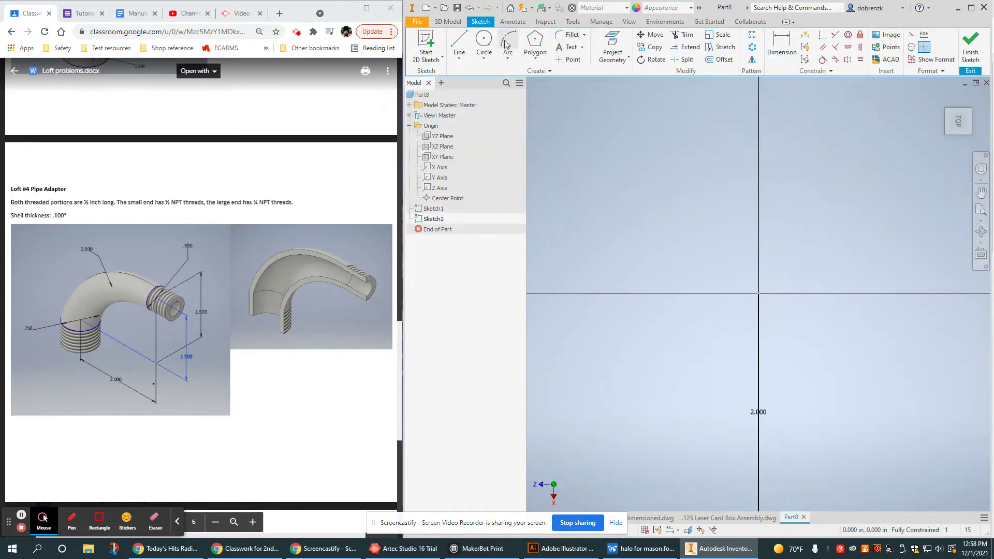
{"action": "key", "text": "c"}
{"action": "left_click", "coordinate": [757, 294]}
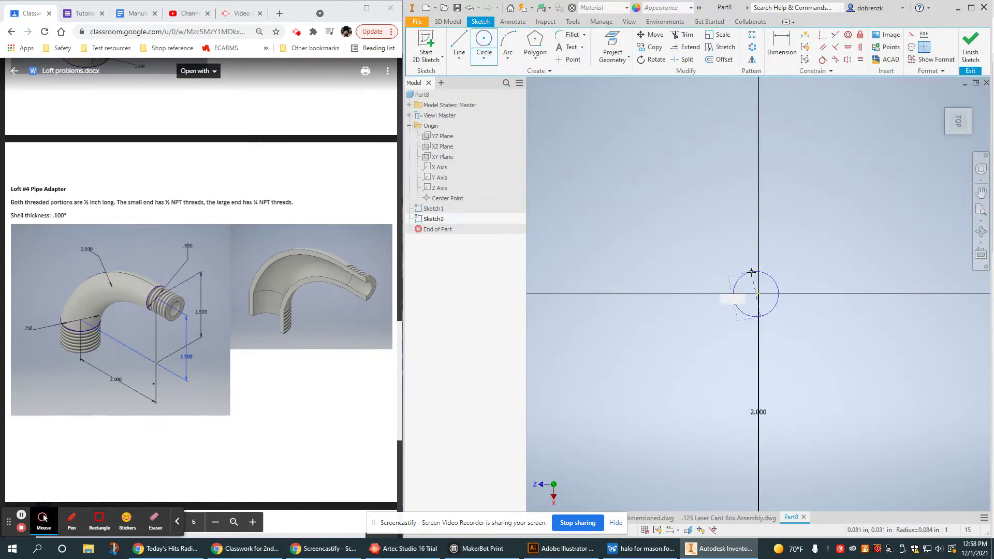
{"action": "key", "text": "Escape"}
Step: Draw a circle about 0.55 inch in diameter centred on the origin at the arc's lower end
{"action": "left_click", "coordinate": [483, 42]}
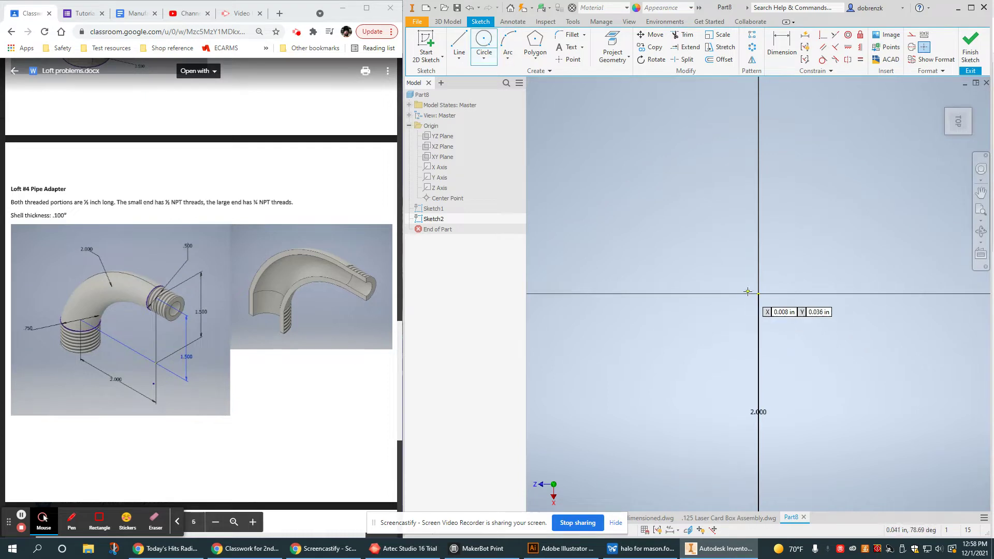
{"action": "left_click", "coordinate": [759, 295]}
{"action": "left_click", "coordinate": [822, 231]}
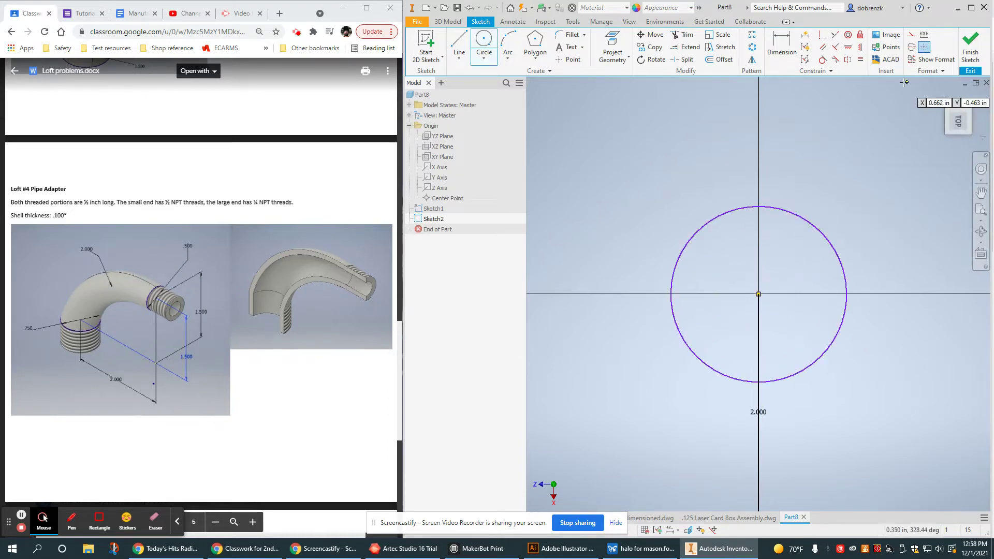
Step: Dimension the circle's diameter as 0.75 inch and finish the sketch
{"action": "key", "text": "d"}
{"action": "left_click", "coordinate": [797, 218]}
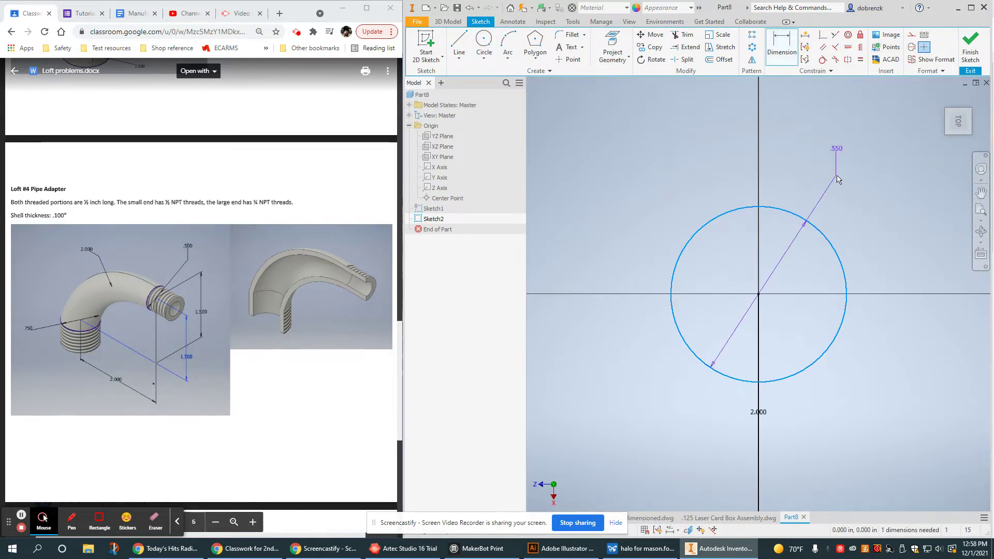
{"action": "left_click", "coordinate": [841, 176]}
{"action": "type", "text": ".75"}
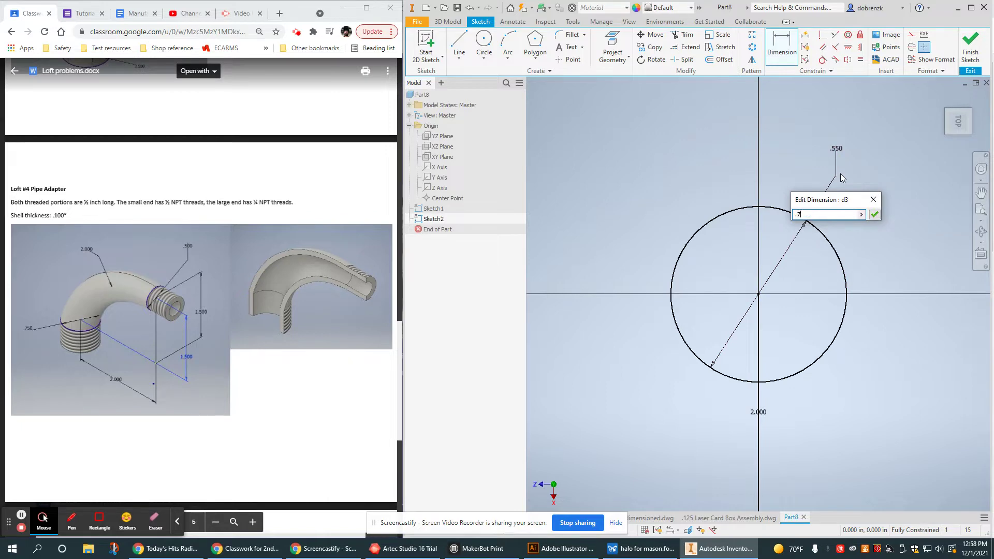
{"action": "key", "text": "Return"}
{"action": "left_click", "coordinate": [971, 45]}
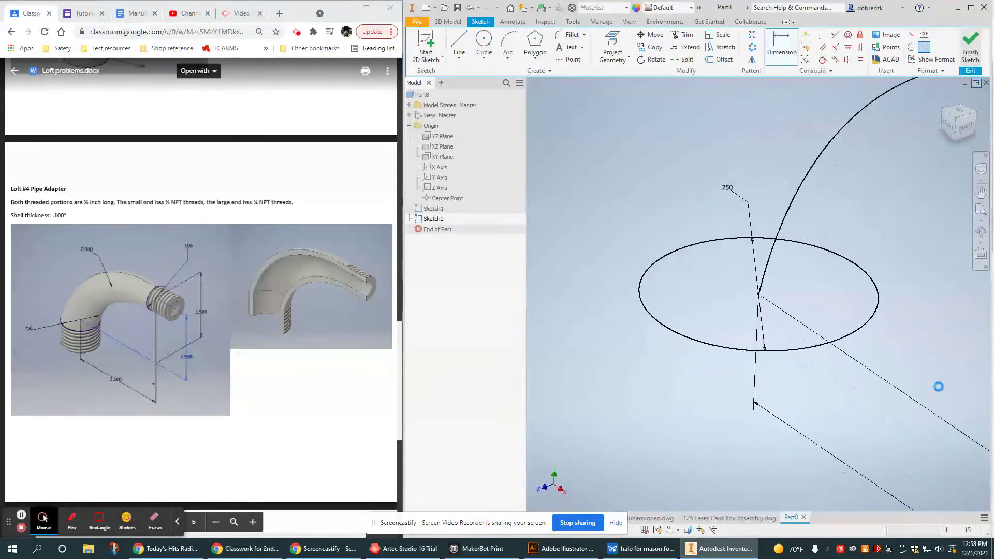
Step: Create a work plane parallel to the YZ plane through the arc's upper endpoint
{"action": "scroll", "coordinate": [783, 343], "scroll_direction": "up", "scroll_amount": 3}
{"action": "scroll", "coordinate": [781, 339], "scroll_direction": "down", "scroll_amount": 3}
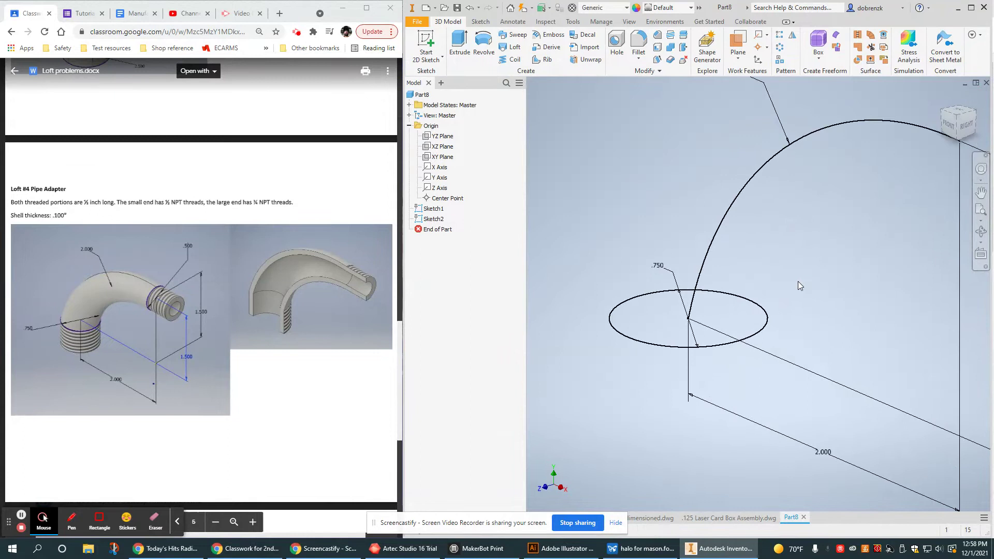
{"action": "scroll", "coordinate": [793, 282], "scroll_direction": "up", "scroll_amount": 3}
{"action": "middle_click_drag", "start_coordinate": [779, 289], "coordinate": [751, 285]}
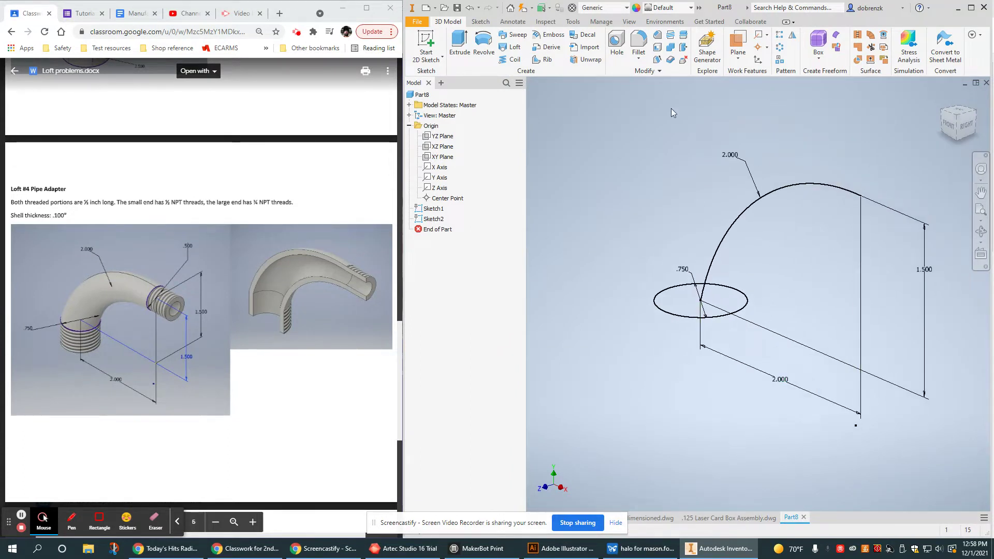
{"action": "left_click", "coordinate": [739, 57]}
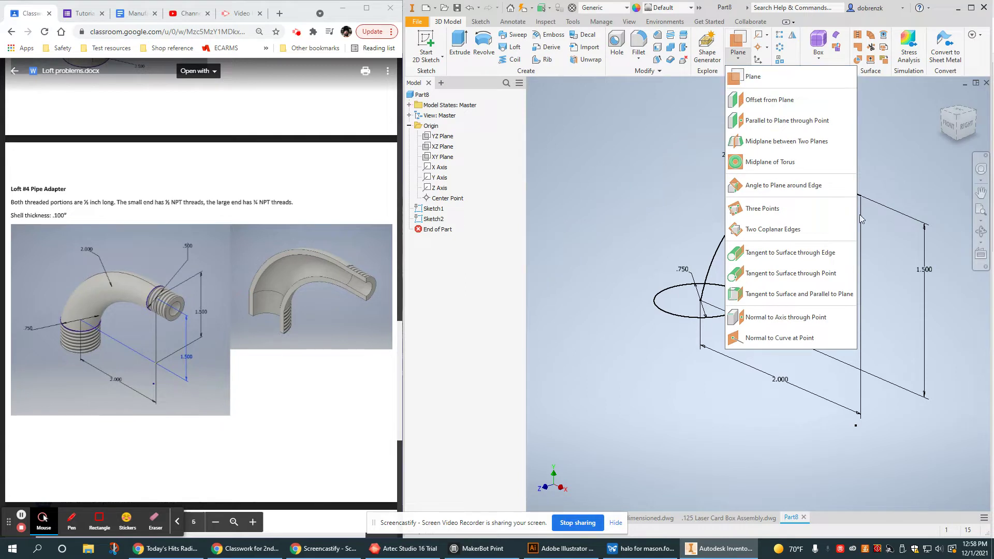
{"action": "left_click", "coordinate": [780, 121]}
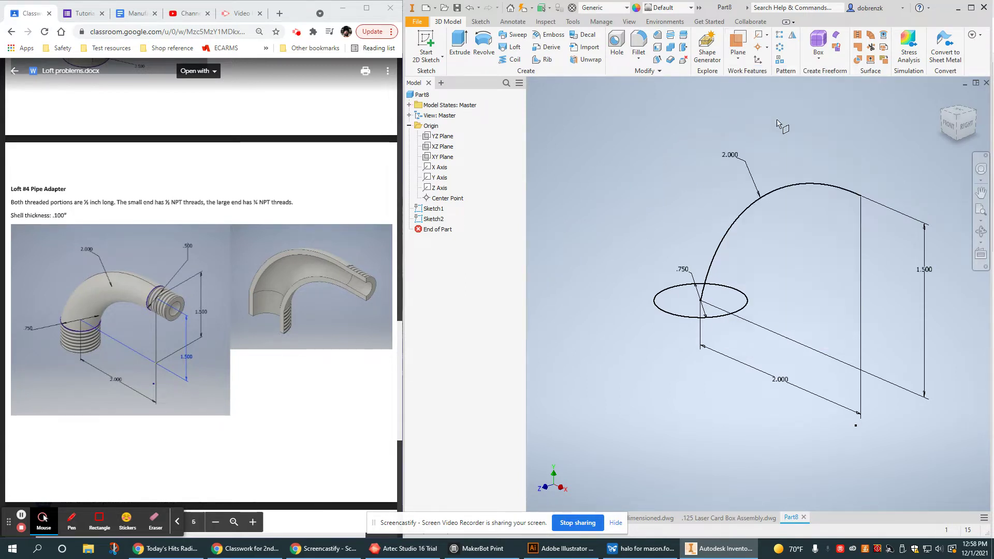
{"action": "left_click", "coordinate": [439, 137]}
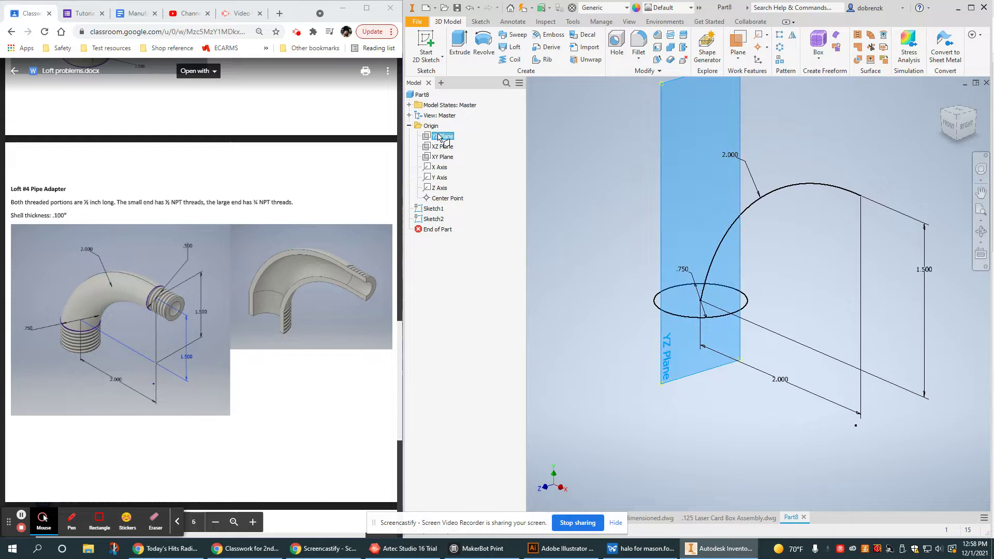
{"action": "middle_click_drag", "start_coordinate": [718, 185], "coordinate": [741, 192], "text": "shift"}
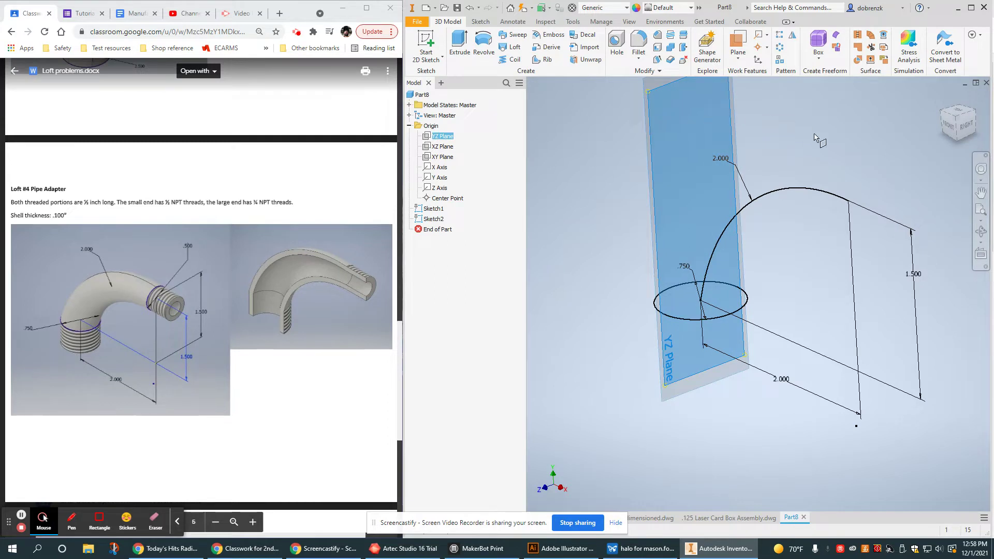
{"action": "left_click", "coordinate": [858, 215]}
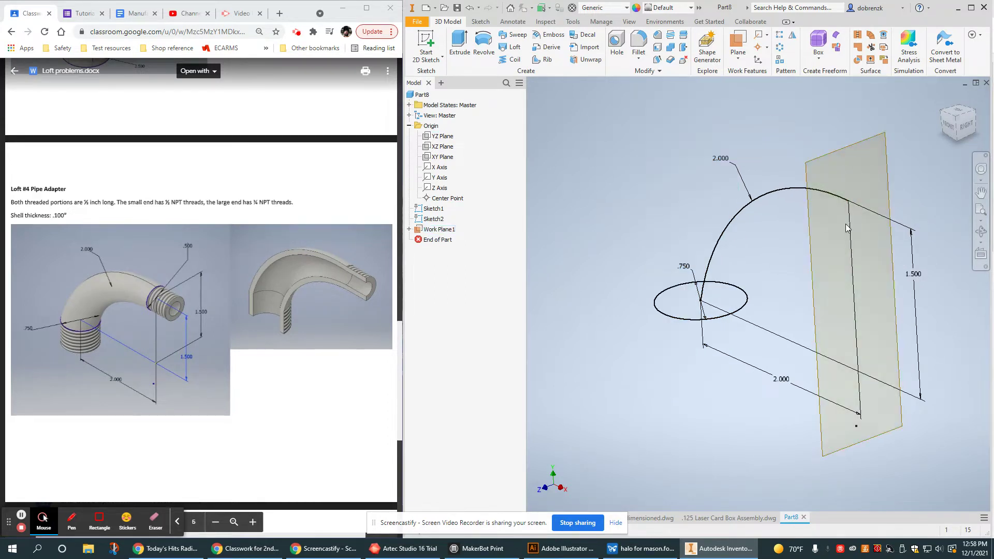
Step: Sketch a circle about 0.61 inch in diameter on the work plane, centred on the projected upper endpoint of the arc
{"action": "mouse_move", "coordinate": [870, 233]}
{"action": "middle_mouse_down", "text": "shift"}
{"action": "mouse_move", "coordinate": [922, 244]}
{"action": "mouse_move", "coordinate": [888, 240]}
{"action": "mouse_move", "coordinate": [861, 278]}
{"action": "mouse_move", "coordinate": [820, 262]}
{"action": "middle_mouse_up", "text": "shift"}
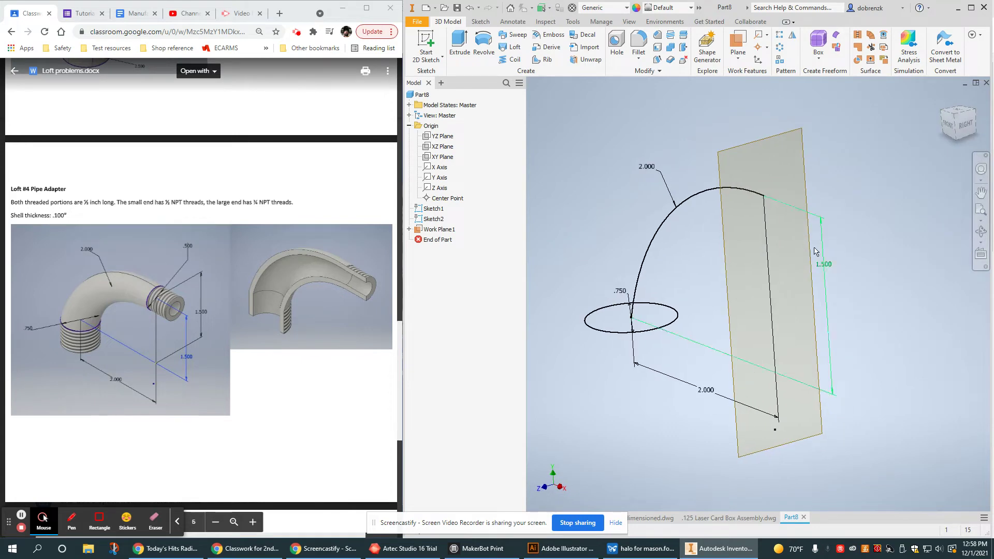
{"action": "left_click", "coordinate": [429, 41]}
{"action": "left_click", "coordinate": [744, 181]}
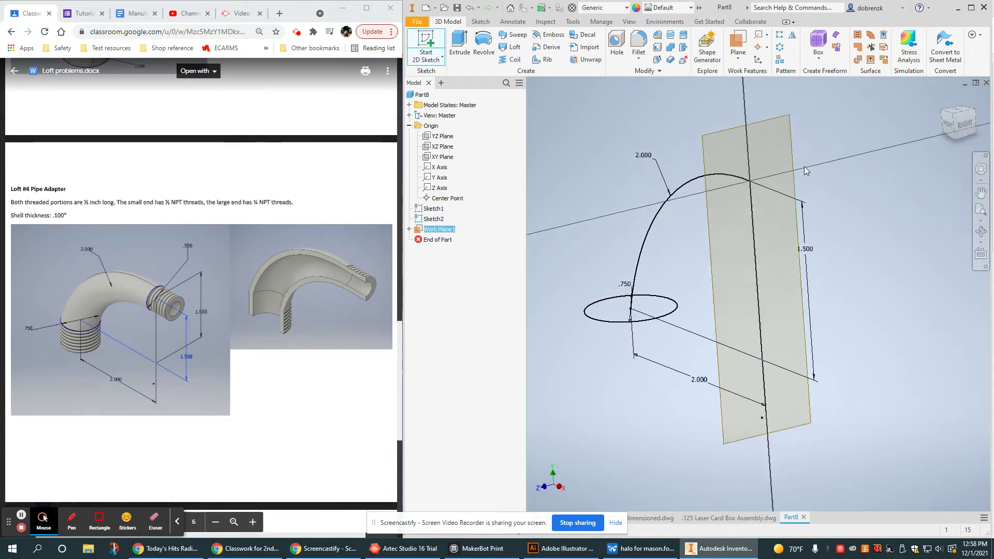
{"action": "mouse_move", "coordinate": [744, 179]}
{"action": "middle_mouse_down", "text": "shift"}
{"action": "mouse_move", "coordinate": [769, 177]}
{"action": "mouse_move", "coordinate": [735, 220]}
{"action": "middle_mouse_up", "text": "shift"}
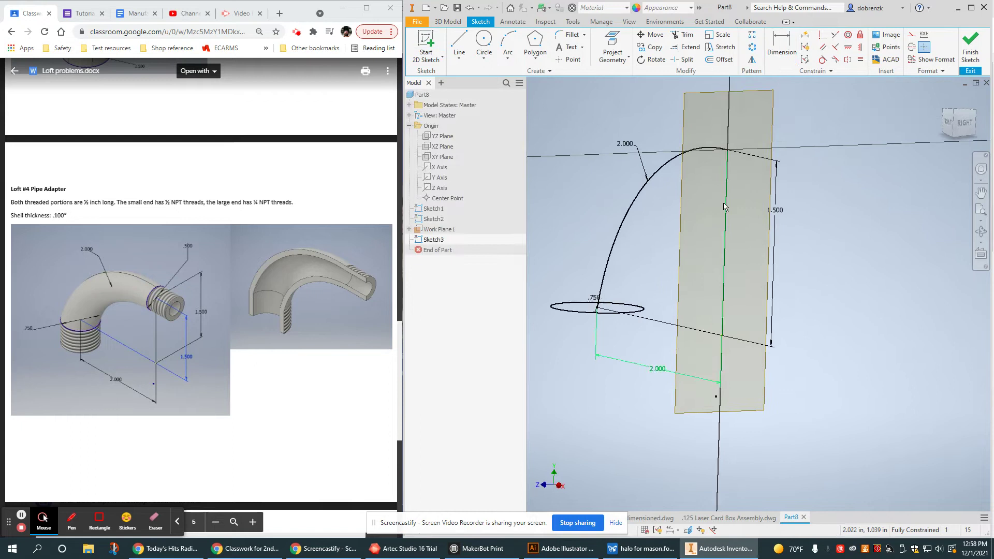
{"action": "key", "text": "p"}
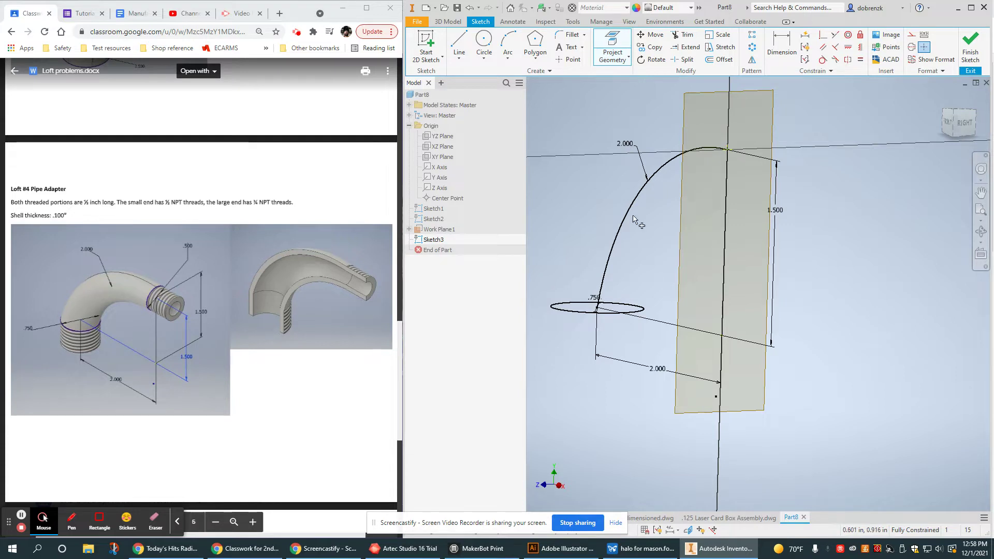
{"action": "key", "text": "c"}
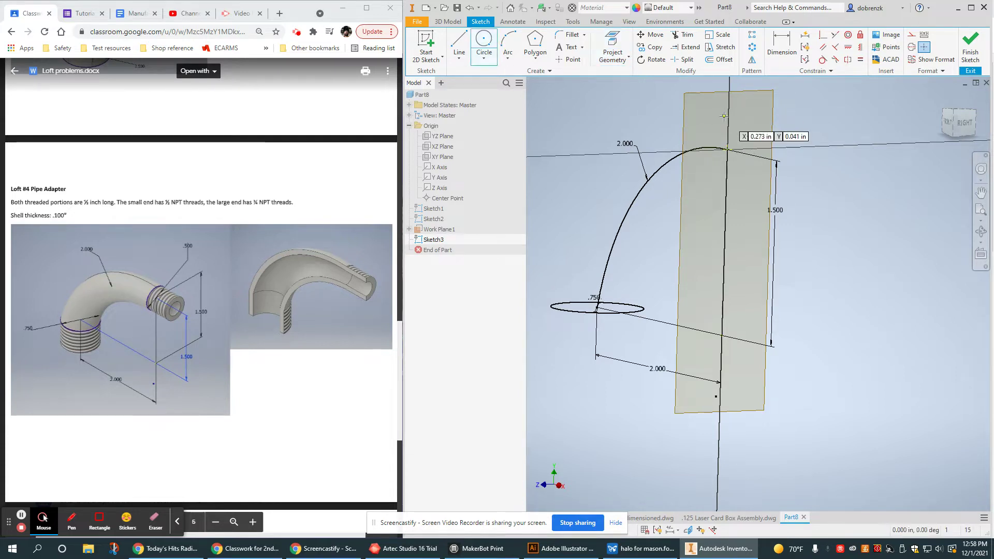
{"action": "left_click", "coordinate": [727, 149]}
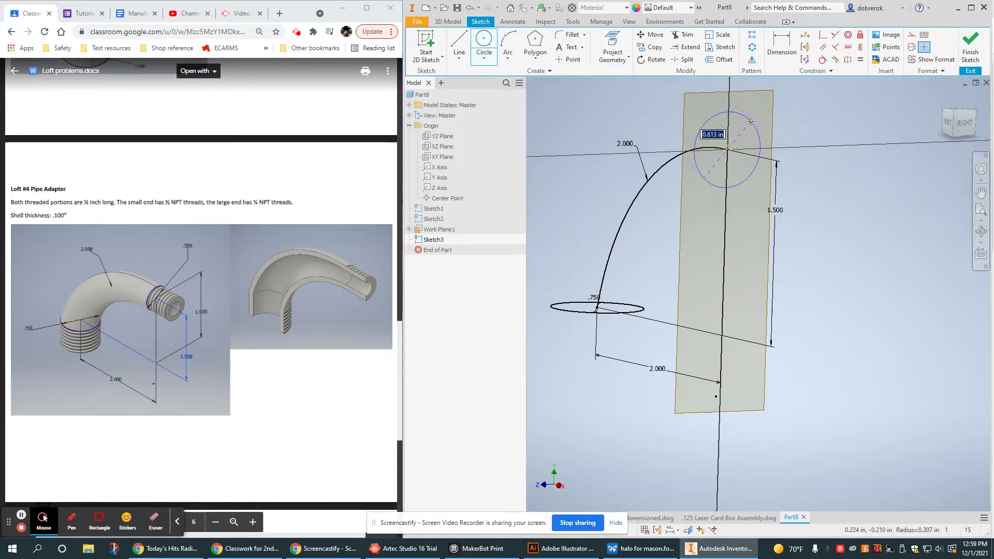
Step: Dimension the diameter of the circle at the arc's upper end as 0.5 inch
{"action": "left_click", "coordinate": [787, 35]}
{"action": "left_click", "coordinate": [745, 120]}
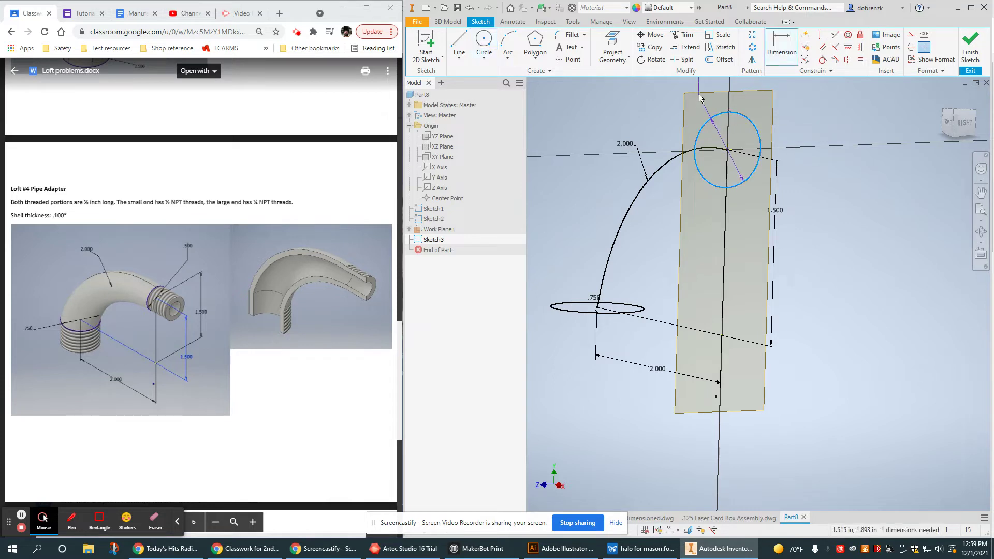
{"action": "left_click", "coordinate": [696, 75]}
{"action": "type", "text": ".5"}
{"action": "key", "text": "Return"}
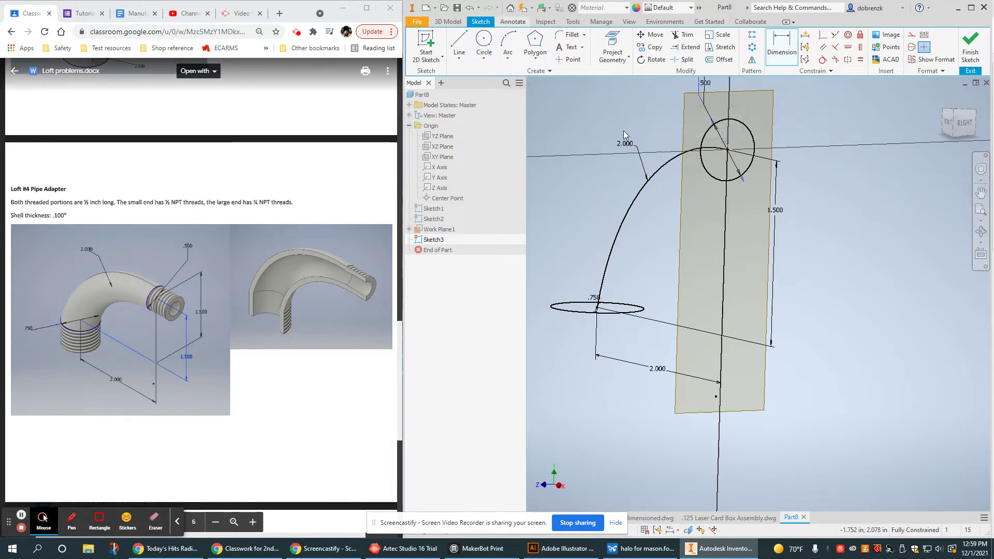
Step: Finish the sketch and hide the work plane
{"action": "left_click", "coordinate": [971, 47]}
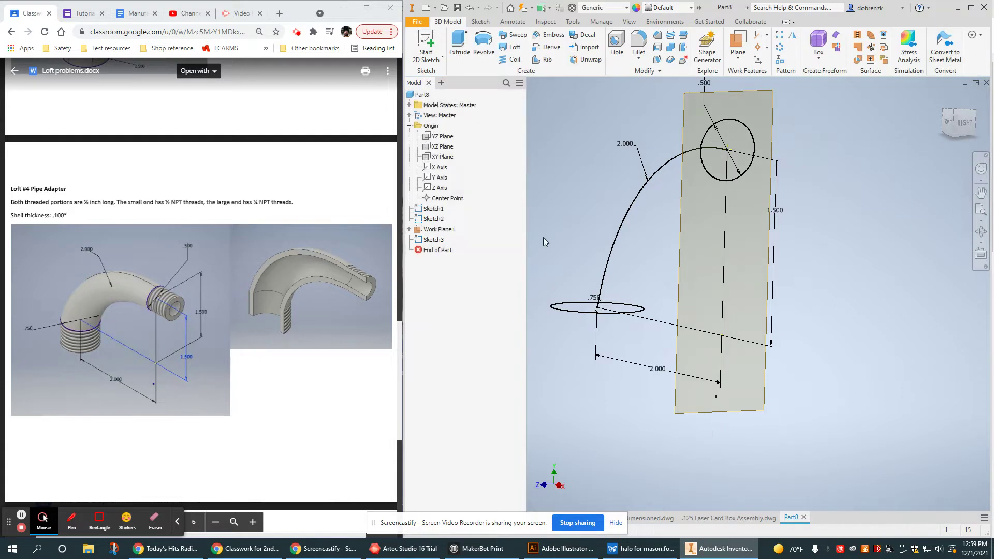
{"action": "right_click", "coordinate": [441, 231]}
{"action": "left_click", "coordinate": [461, 319]}
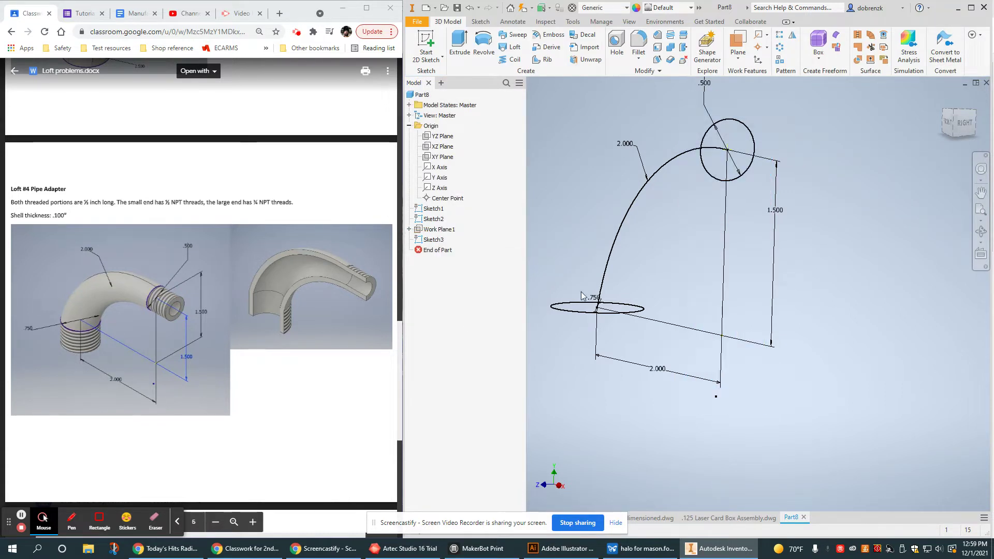
Step: Start a loft with the 0.75 inch circle and the 0.5 inch circle as its sections
{"action": "mouse_move", "coordinate": [681, 249]}
{"action": "middle_mouse_down", "text": "shift"}
{"action": "mouse_move", "coordinate": [711, 333]}
{"action": "mouse_move", "coordinate": [707, 299]}
{"action": "mouse_move", "coordinate": [707, 311]}
{"action": "middle_mouse_up", "text": "shift"}
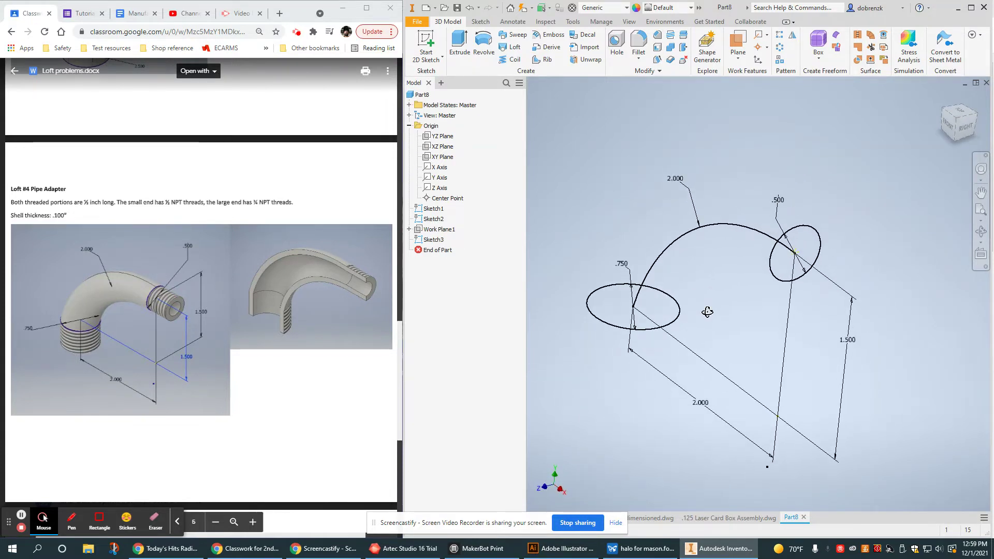
{"action": "left_click", "coordinate": [514, 50]}
{"action": "left_click", "coordinate": [673, 303]}
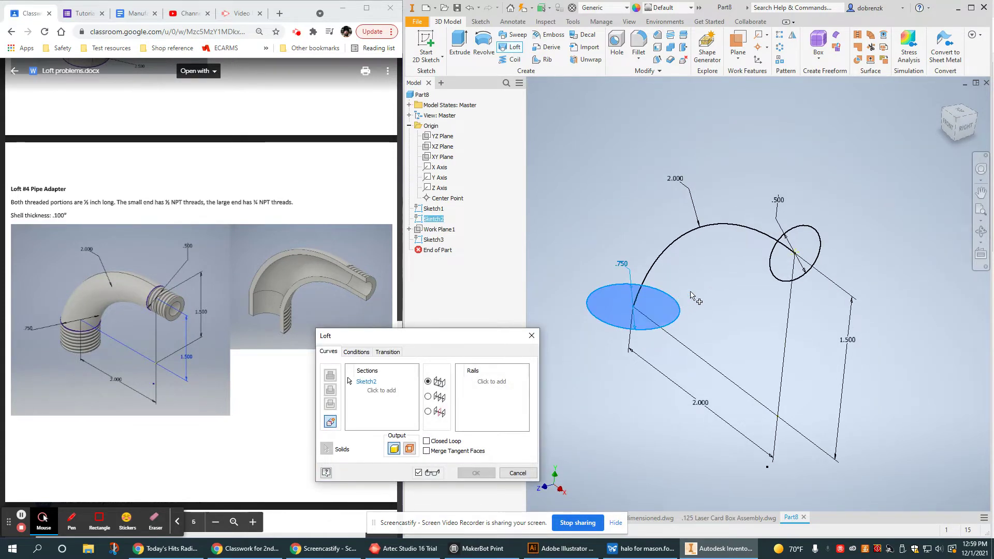
{"action": "left_click", "coordinate": [770, 278]}
{"action": "mouse_move", "coordinate": [770, 278]}
{"action": "middle_mouse_down", "text": "shift"}
{"action": "mouse_move", "coordinate": [817, 367]}
{"action": "mouse_move", "coordinate": [861, 368]}
{"action": "mouse_move", "coordinate": [824, 369]}
{"action": "middle_mouse_up", "text": "shift"}
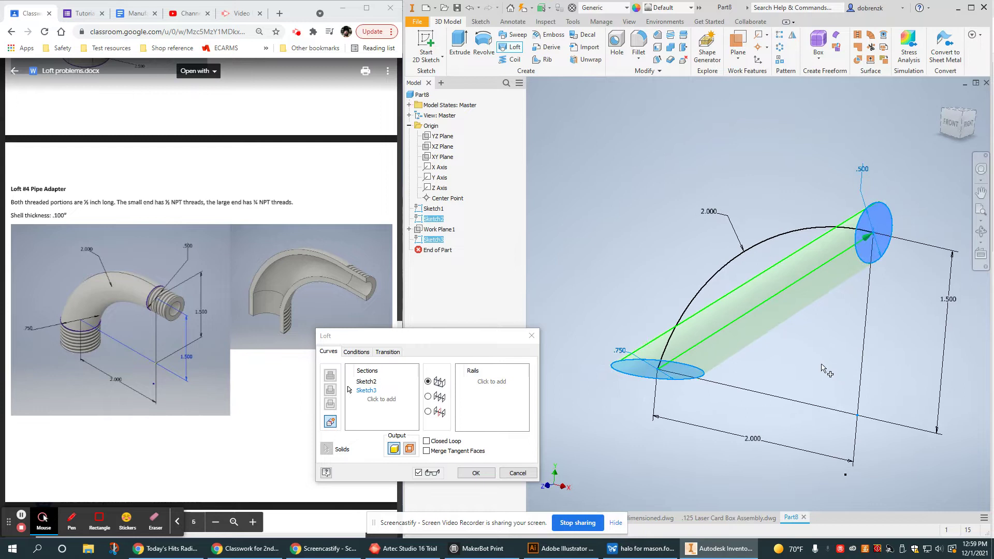
Step: Switch the loft to centre line mode, use the arc as the centre line and create the solid
{"action": "left_click", "coordinate": [428, 396]}
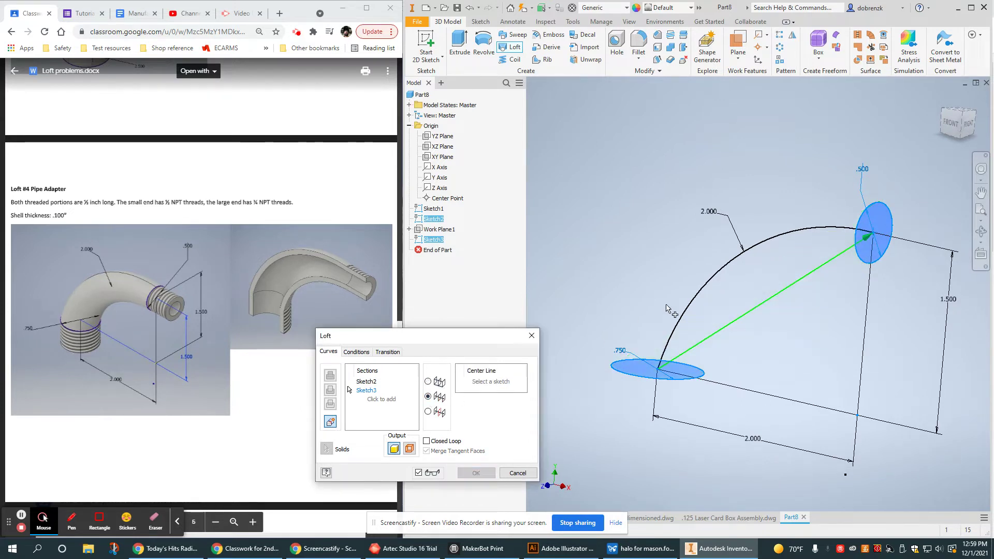
{"action": "left_click", "coordinate": [714, 286]}
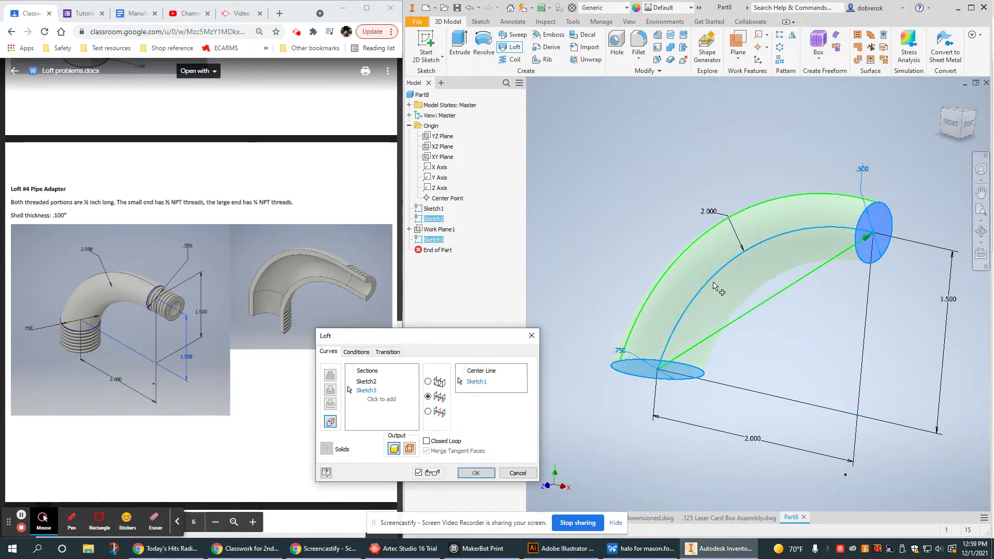
{"action": "mouse_move", "coordinate": [871, 318]}
{"action": "middle_mouse_down", "text": "shift"}
{"action": "mouse_move", "coordinate": [821, 310]}
{"action": "mouse_move", "coordinate": [864, 313]}
{"action": "middle_mouse_up", "text": "shift"}
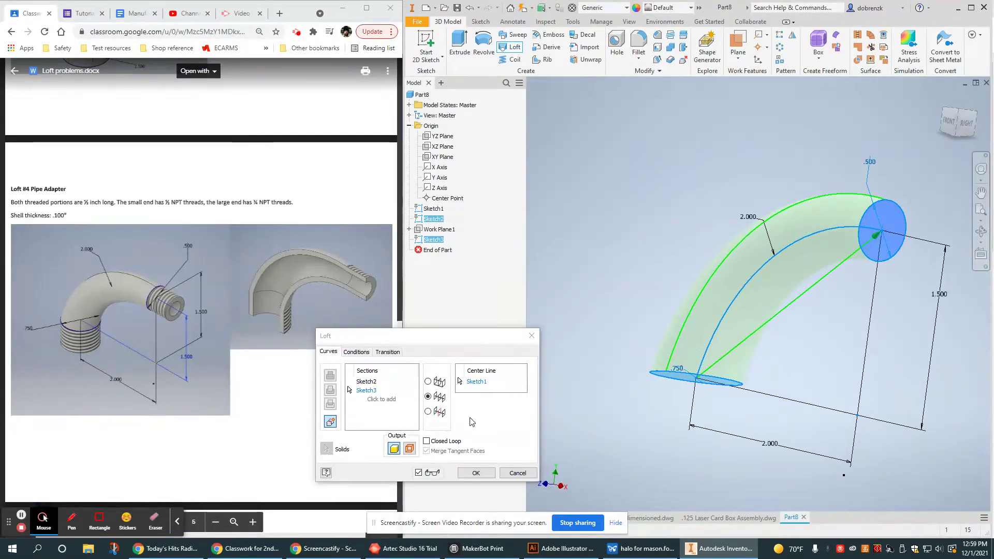
{"action": "left_click", "coordinate": [476, 472]}
{"action": "middle_click_drag", "start_coordinate": [820, 350], "coordinate": [719, 348], "text": "shift"}
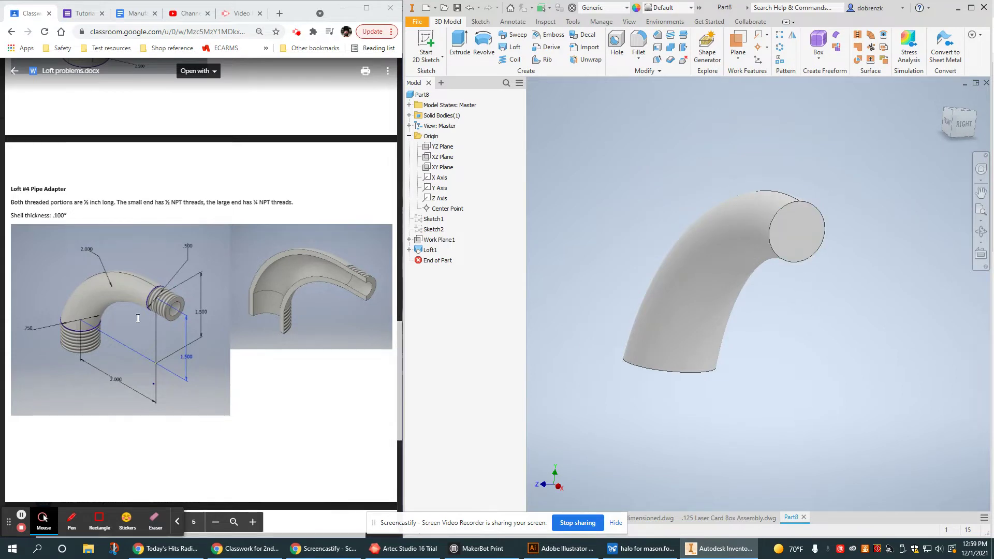
Step: Start a 2D sketch on the small end face of the loft and project its circular edge
{"action": "left_click", "coordinate": [158, 289]}
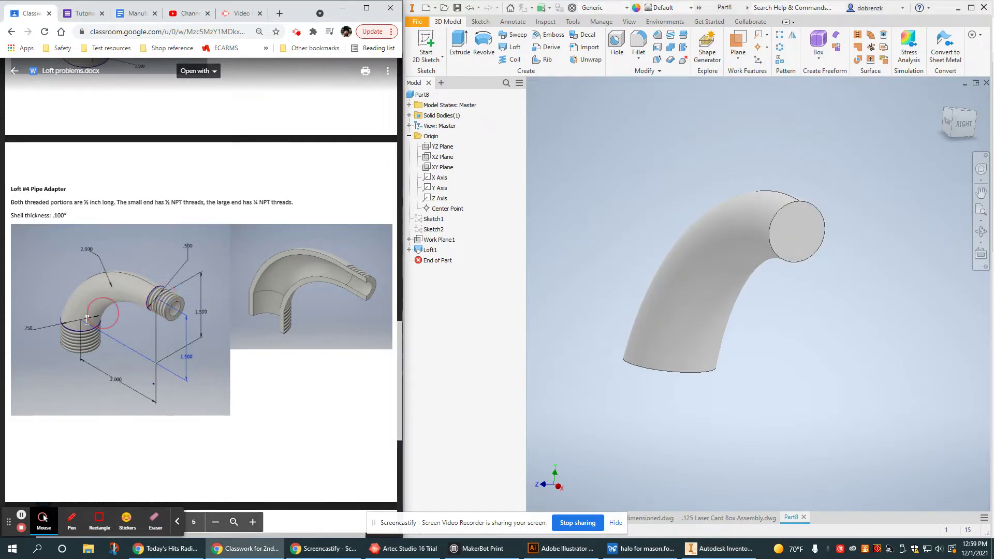
{"action": "left_click", "coordinate": [77, 342]}
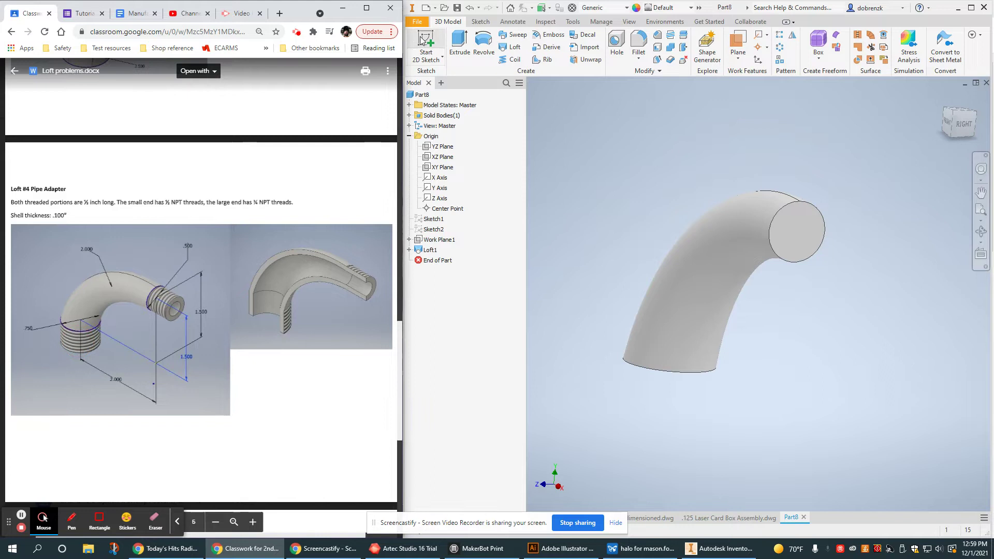
{"action": "left_click", "coordinate": [428, 62]}
{"action": "left_click", "coordinate": [809, 226]}
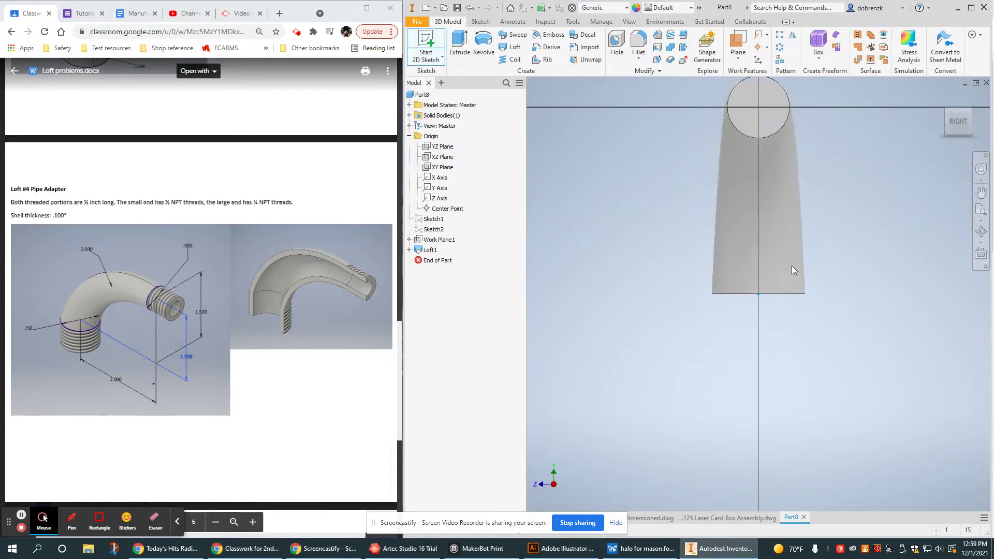
{"action": "left_click", "coordinate": [617, 48]}
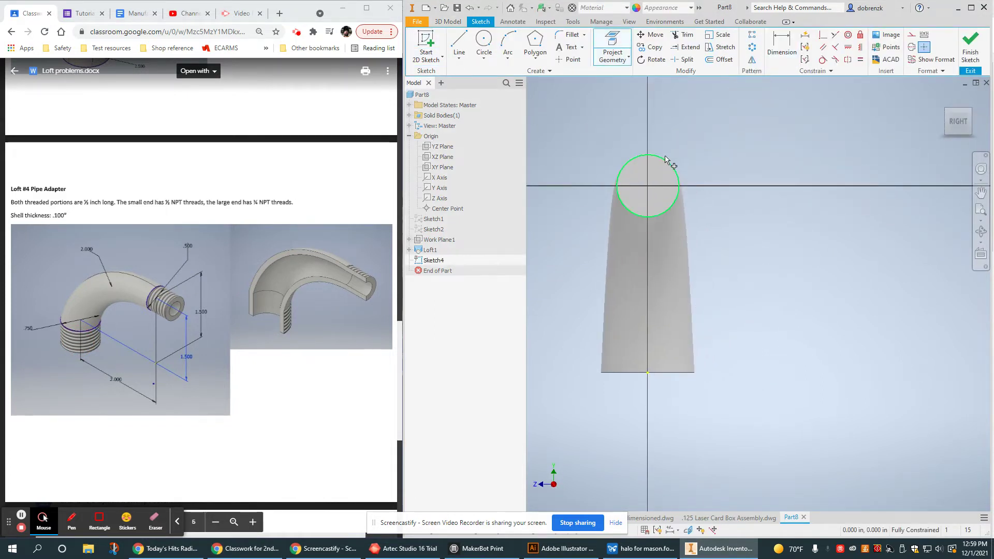
{"action": "left_click", "coordinate": [665, 159]}
{"action": "middle_click_drag", "start_coordinate": [731, 192], "coordinate": [758, 201], "text": "shift"}
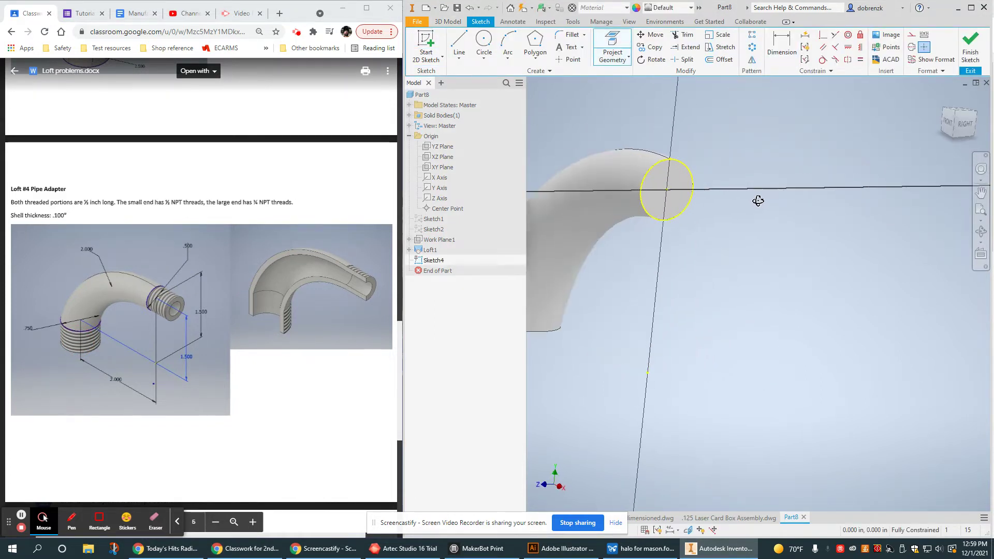
Step: Extrude the projected small-end circle 0.5 inch outward from the loft
{"action": "left_click", "coordinate": [448, 21]}
{"action": "left_click", "coordinate": [460, 44]}
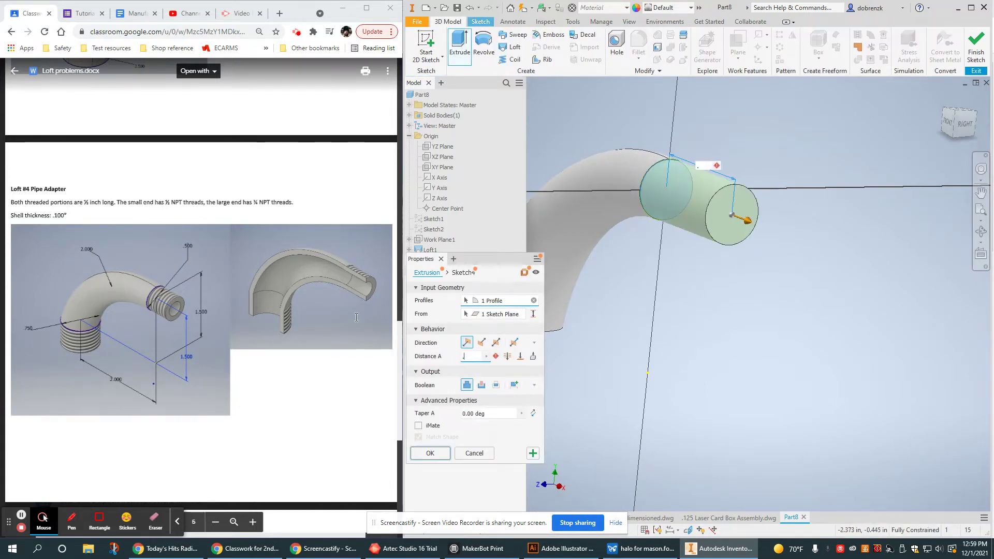
{"action": "key", "text": "Return"}
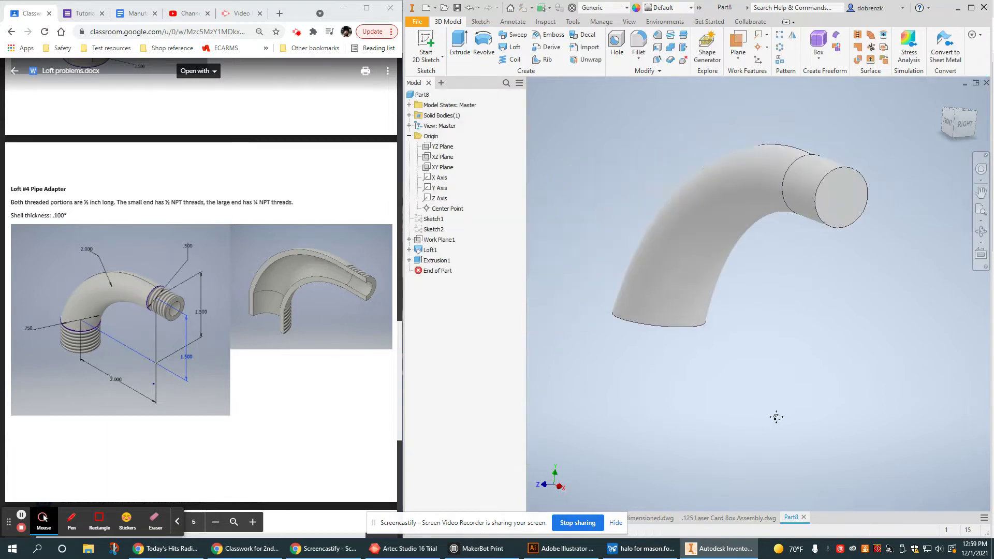
Step: Start a 2D sketch on the large bottom face of the loft and project its circular edge
{"action": "middle_click_drag", "start_coordinate": [695, 362], "coordinate": [710, 334], "text": "shift"}
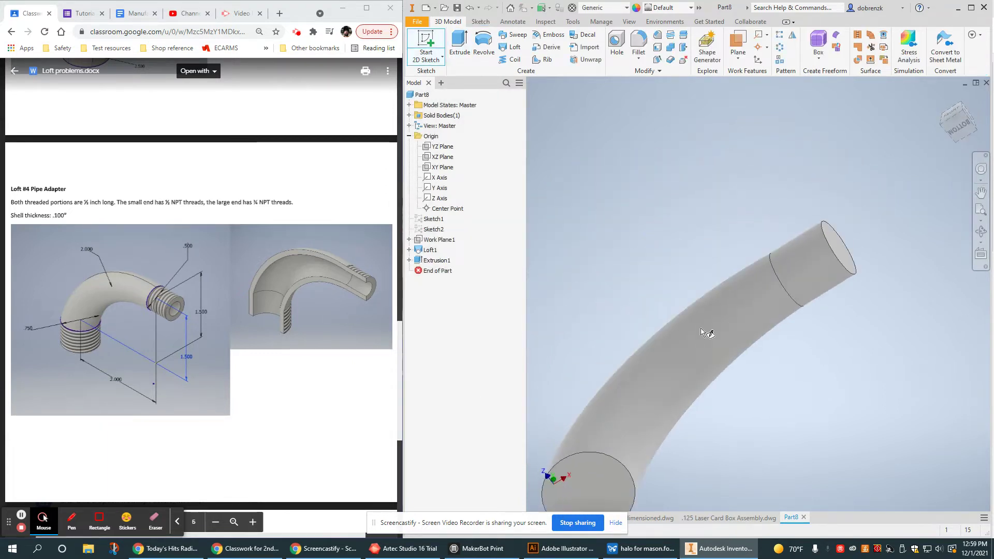
{"action": "left_click", "coordinate": [620, 481]}
{"action": "left_click", "coordinate": [633, 460]}
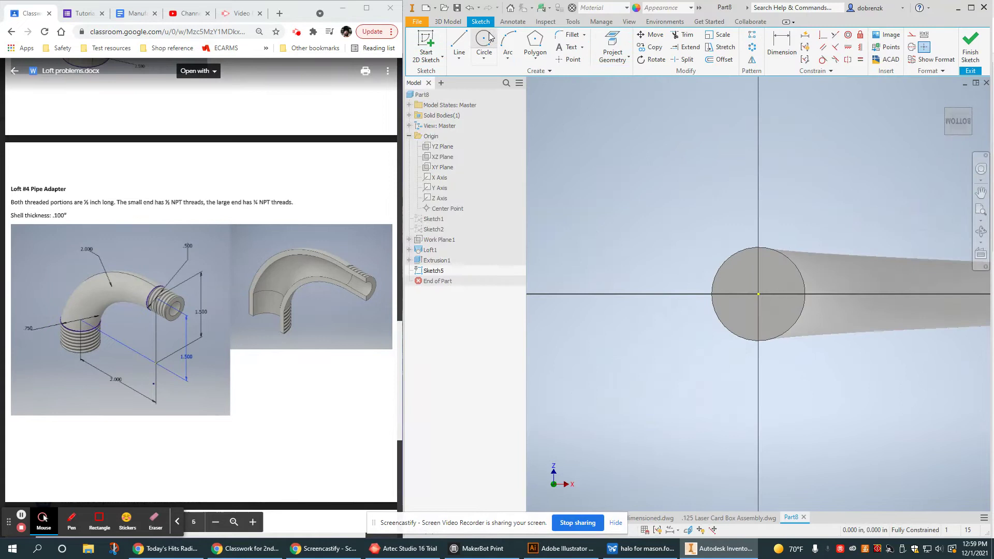
{"action": "left_click", "coordinate": [611, 41]}
{"action": "left_click", "coordinate": [775, 253]}
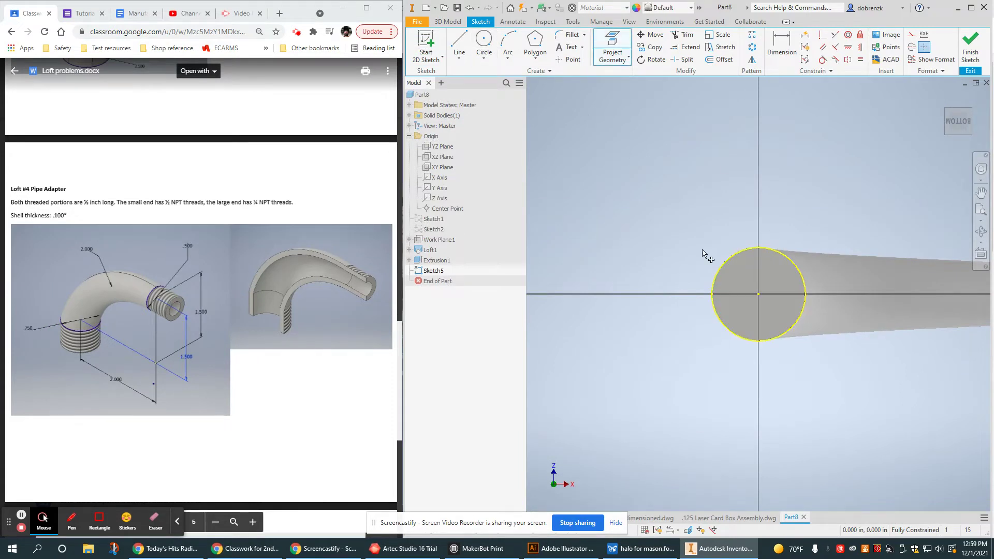
Step: Extrude the projected large-end circle 0.5 inch downward, joined to the body
{"action": "left_click", "coordinate": [449, 23]}
{"action": "left_click", "coordinate": [454, 42]}
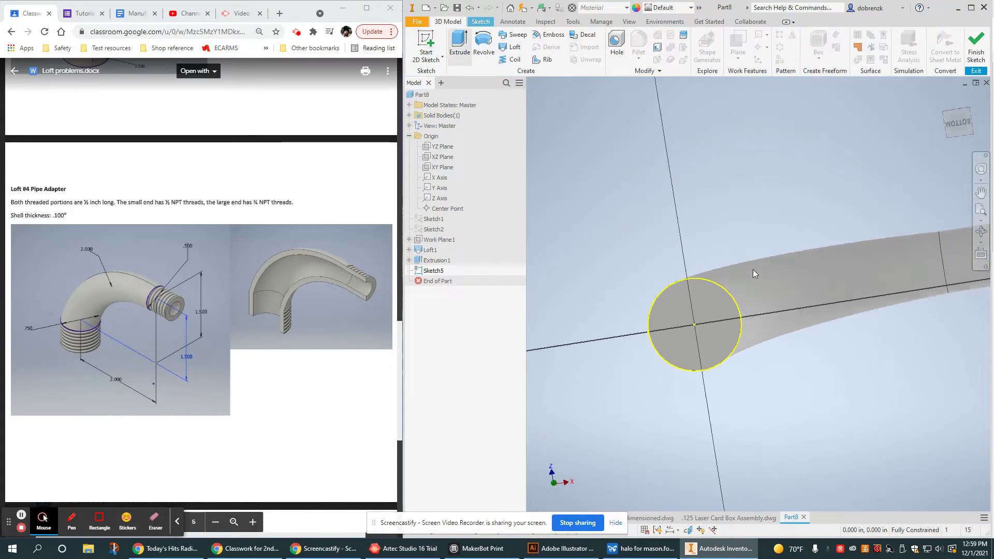
{"action": "key", "text": "e"}
{"action": "middle_click_drag", "start_coordinate": [609, 458], "coordinate": [626, 313]}
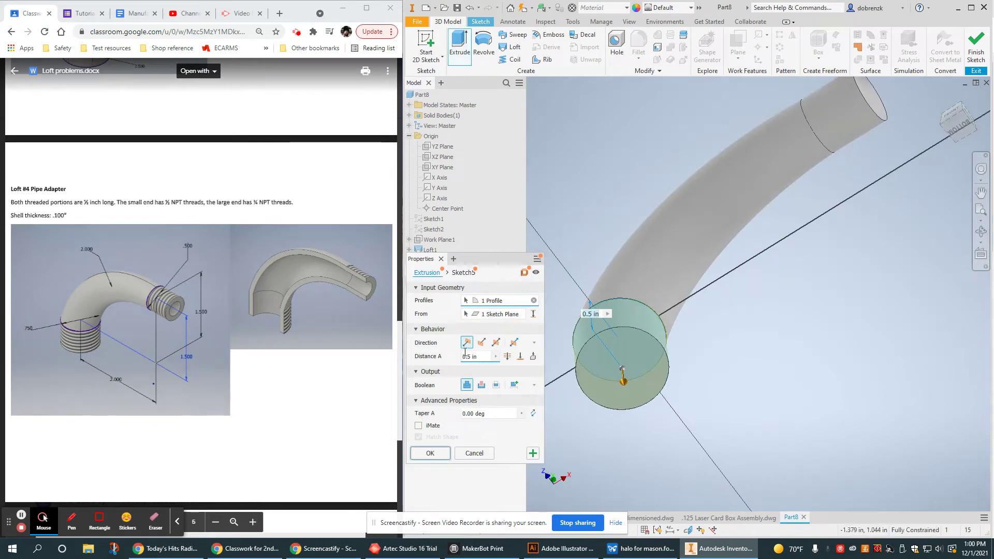
{"action": "left_click", "coordinate": [430, 453]}
Step: Shell the pipe to a 0.1 inch wall thickness, removing the small end's face
{"action": "middle_click_drag", "start_coordinate": [733, 318], "coordinate": [772, 351], "text": "shift"}
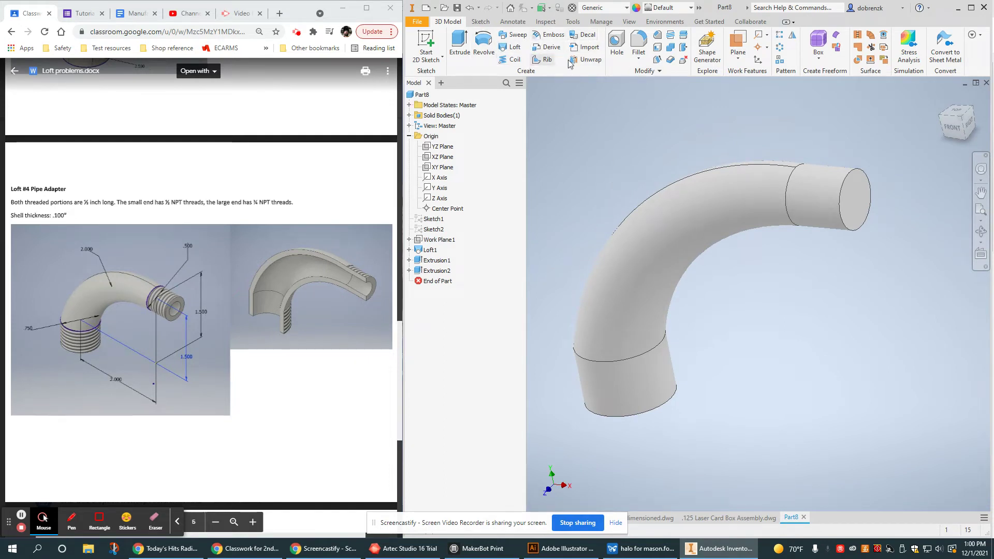
{"action": "left_click", "coordinate": [657, 47]}
{"action": "middle_click_drag", "start_coordinate": [849, 291], "coordinate": [815, 289], "text": "shift"}
{"action": "left_click", "coordinate": [700, 310]}
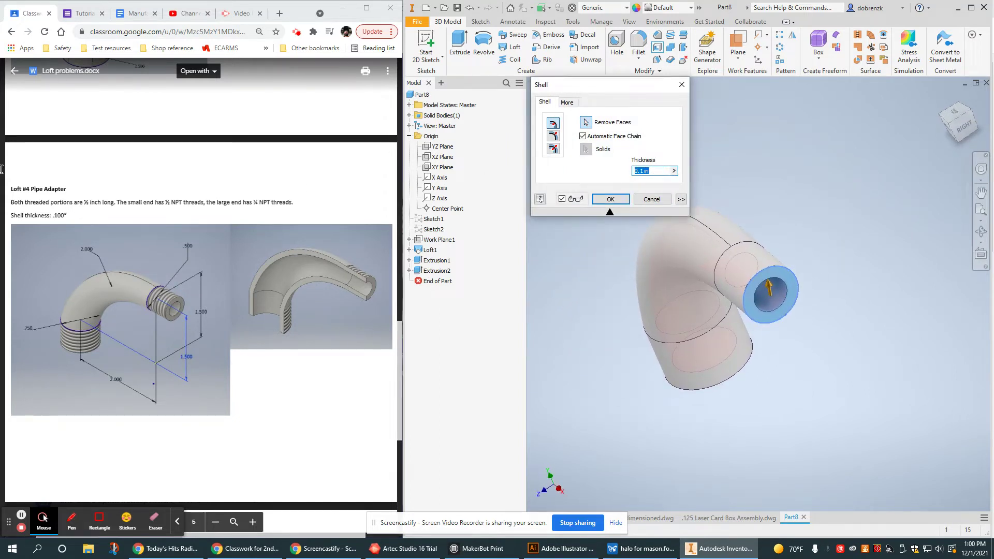
{"action": "left_click", "coordinate": [60, 216]}
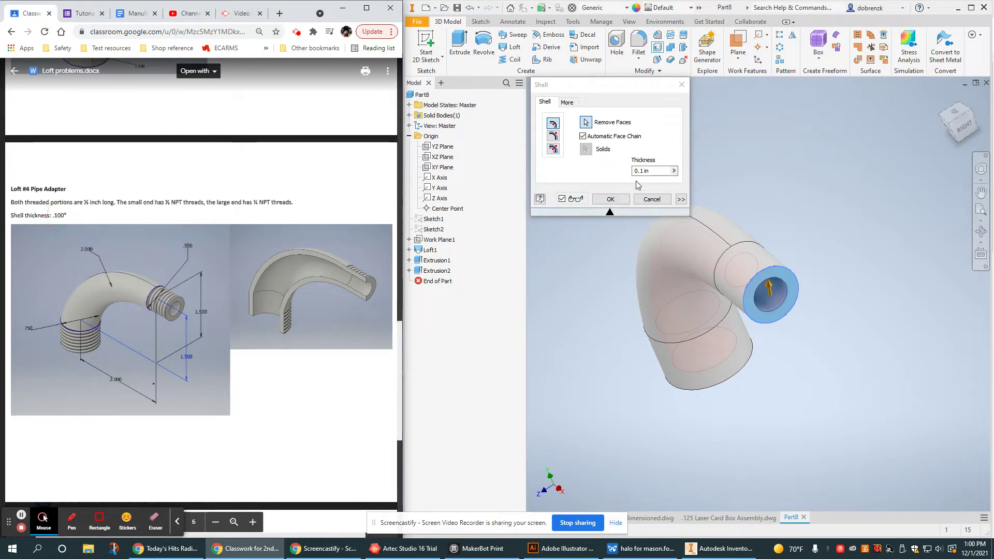
{"action": "left_click", "coordinate": [609, 202]}
Step: Start a 2D sketch on the closed large end face and draw a concentric circle about 0.44 inch in diameter
{"action": "middle_click_drag", "start_coordinate": [743, 362], "coordinate": [709, 308], "text": "shift"}
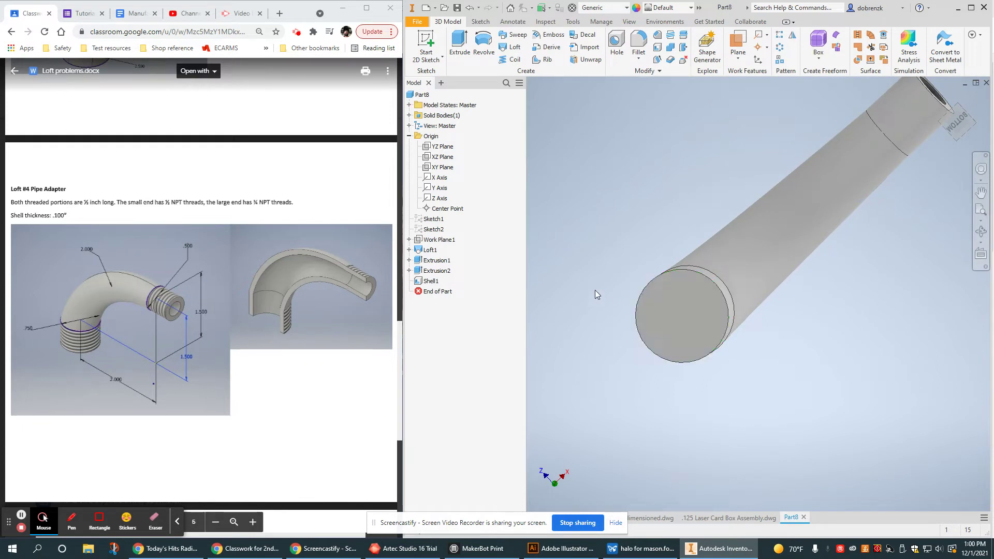
{"action": "left_click", "coordinate": [426, 46]}
{"action": "left_click", "coordinate": [692, 311]}
{"action": "left_click", "coordinate": [481, 54]}
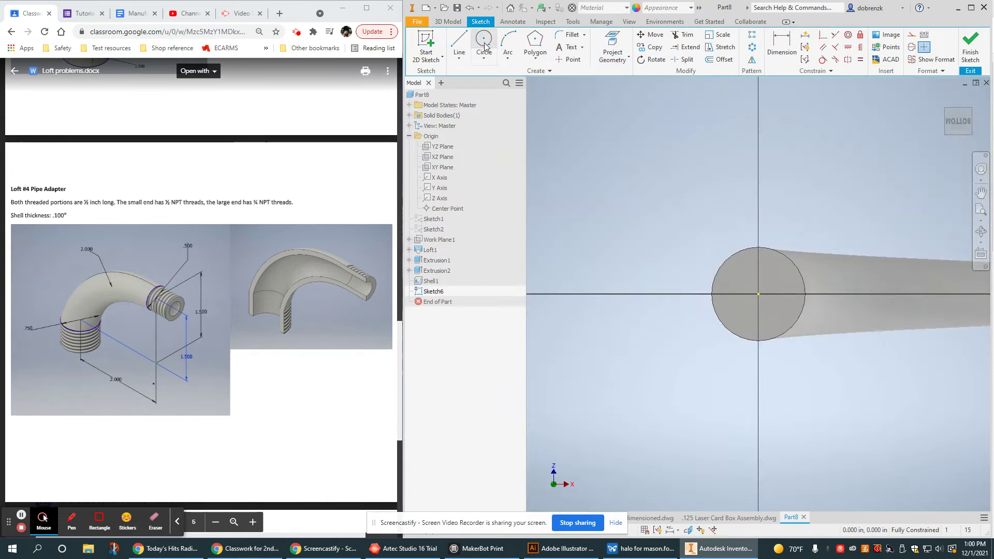
{"action": "left_click", "coordinate": [759, 294]}
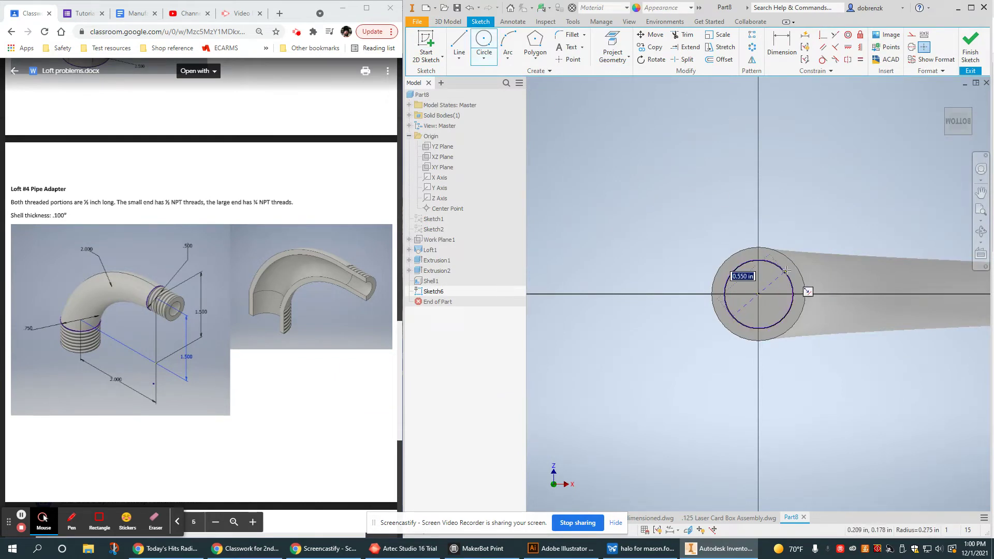
{"action": "left_click", "coordinate": [786, 271]}
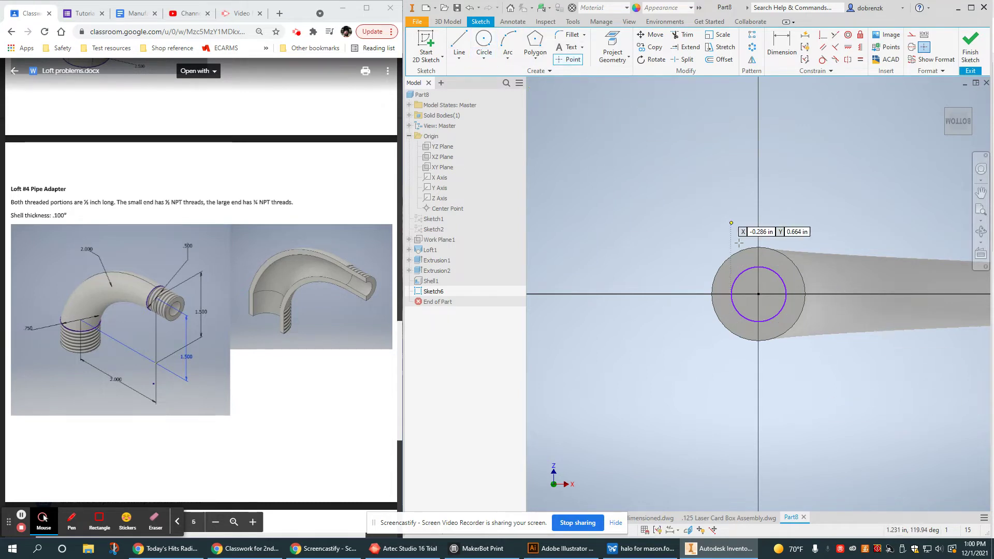
Step: Place construction points where the horizontal axis meets the circle and the face's outer edge, making the outer point coincident with that edge
{"action": "left_click", "coordinate": [913, 34]}
{"action": "scroll", "coordinate": [773, 294], "scroll_direction": "down", "scroll_amount": 5}
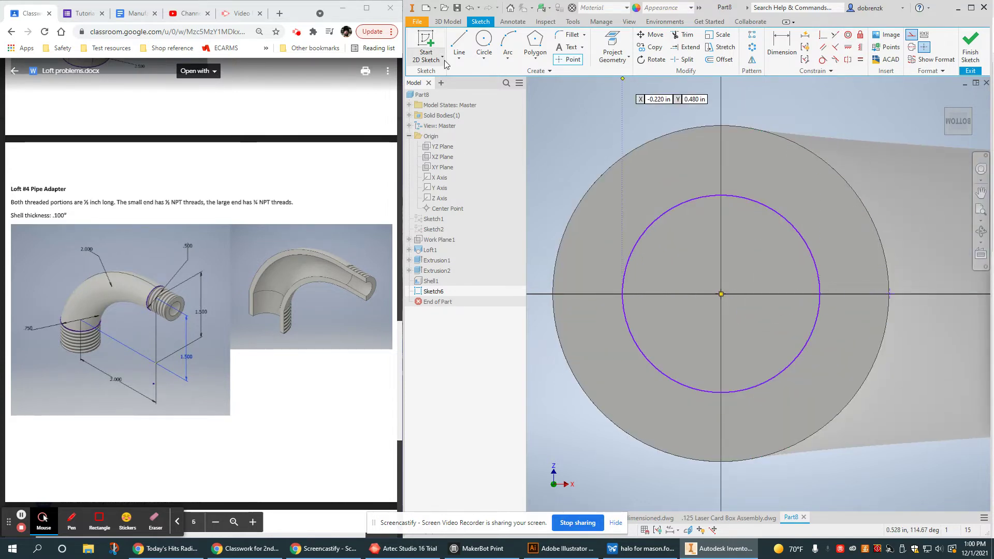
{"action": "left_click", "coordinate": [821, 294]}
{"action": "left_click", "coordinate": [886, 294]}
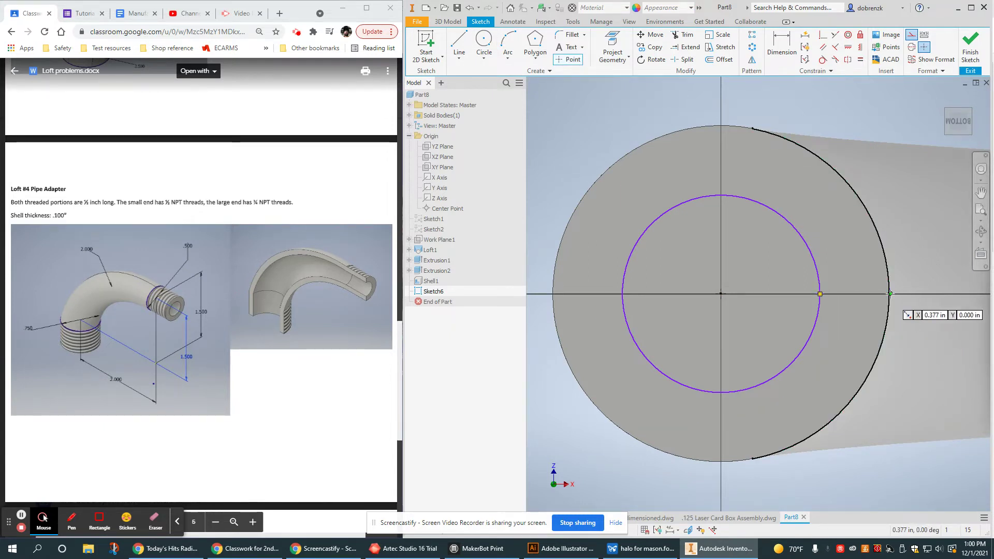
{"action": "left_click", "coordinate": [824, 35]}
{"action": "left_click", "coordinate": [889, 293]}
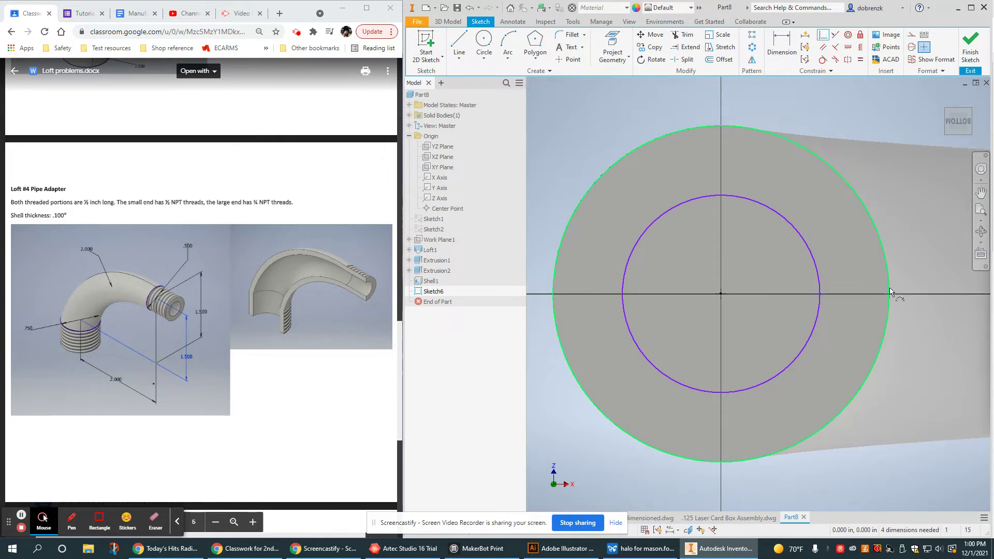
{"action": "left_click", "coordinate": [889, 288]}
Step: Dimension the gap between the circle's point and the outer edge's point to 0.1 inch and check the circle's remaining freedom
{"action": "left_click", "coordinate": [782, 44]}
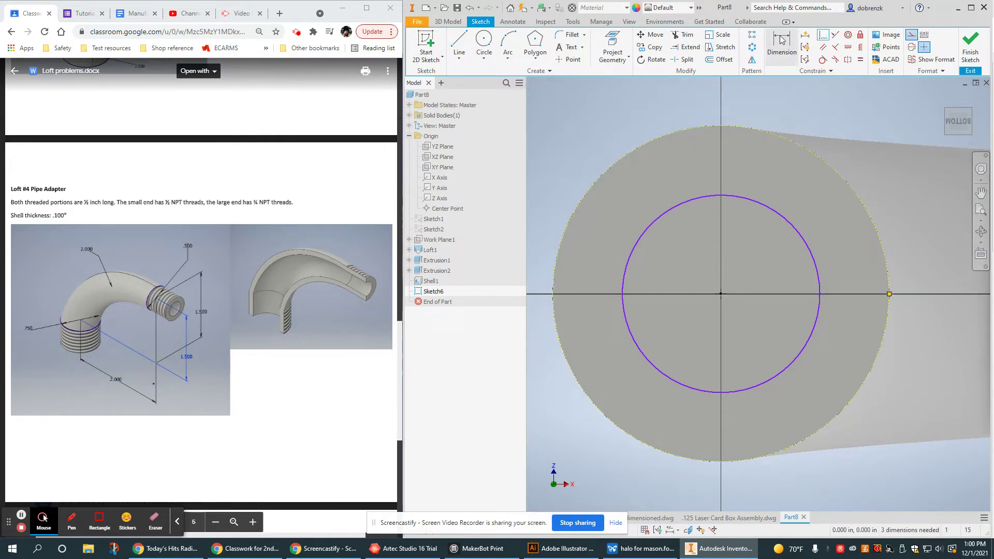
{"action": "left_click", "coordinate": [821, 295]}
{"action": "left_click", "coordinate": [890, 295]}
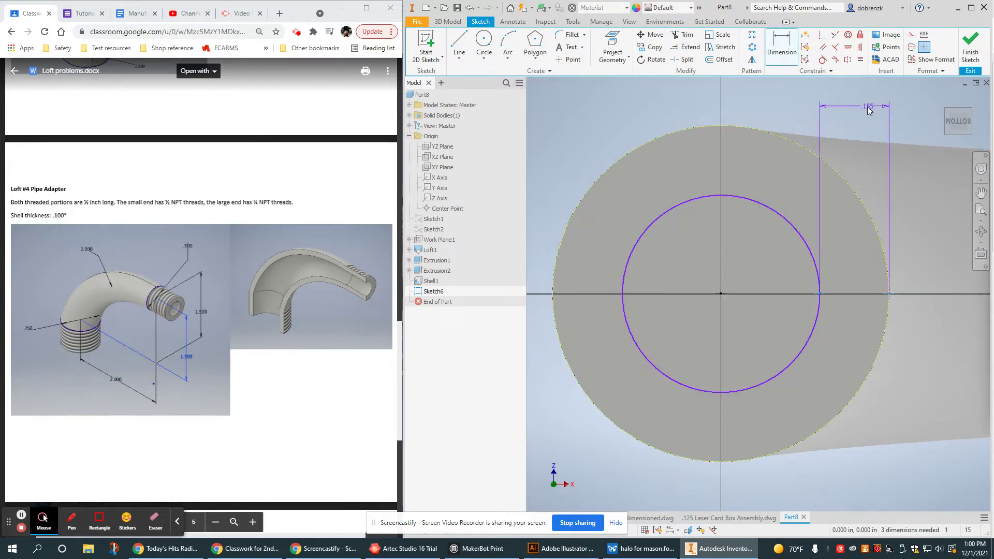
{"action": "left_click", "coordinate": [862, 107]}
{"action": "type", "text": ".1"}
{"action": "key", "text": "Return"}
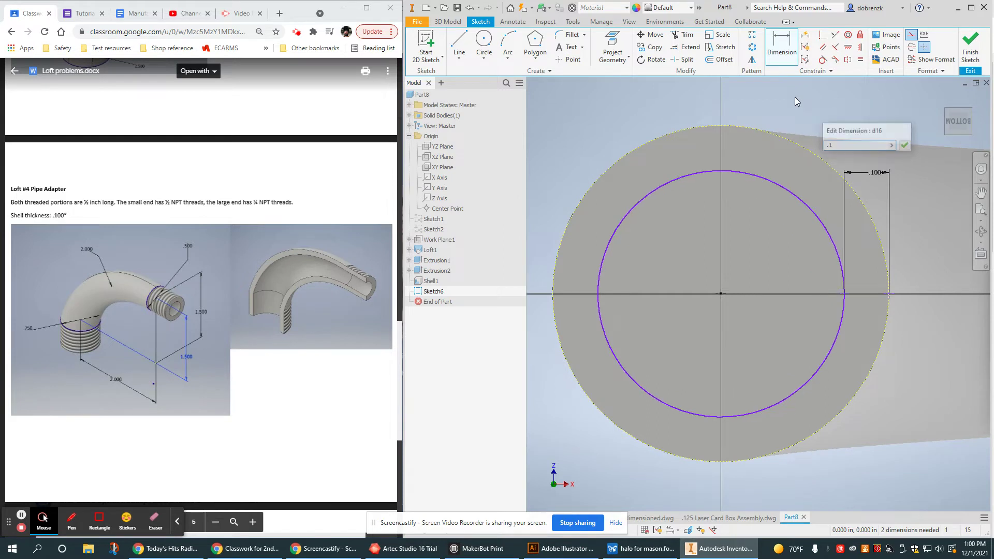
{"action": "scroll", "coordinate": [746, 222], "scroll_direction": "down", "scroll_amount": 3}
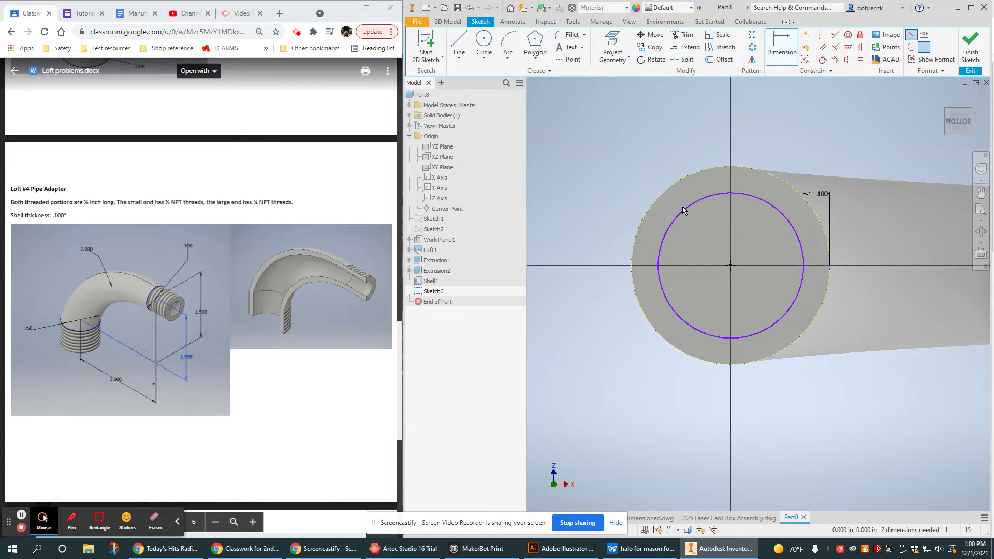
{"action": "key", "text": "Escape"}
{"action": "left_click_drag", "start_coordinate": [720, 195], "coordinate": [702, 160]}
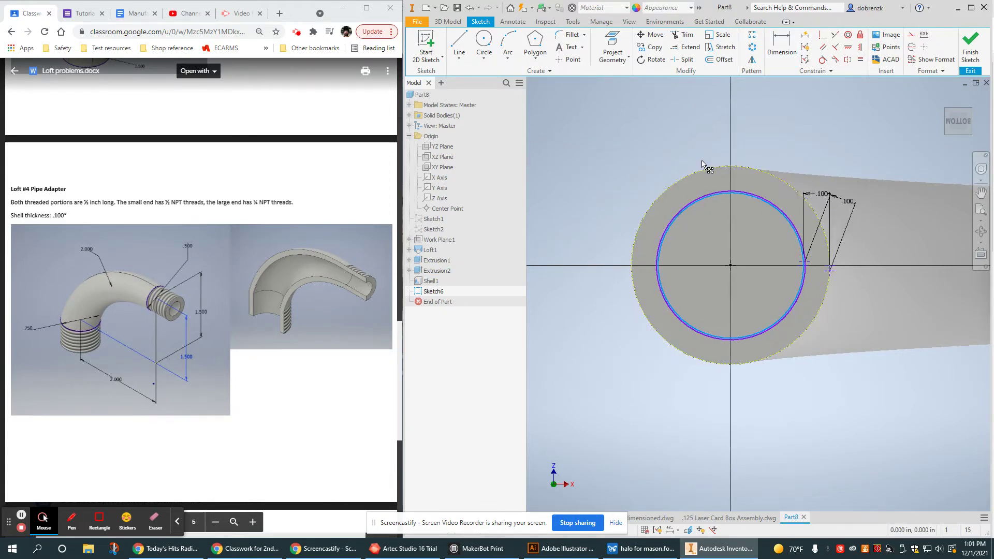
Step: Draw a horizontal construction line from the circle's centre to the outer edge and constrain both points coincident with it
{"action": "left_click", "coordinate": [459, 44]}
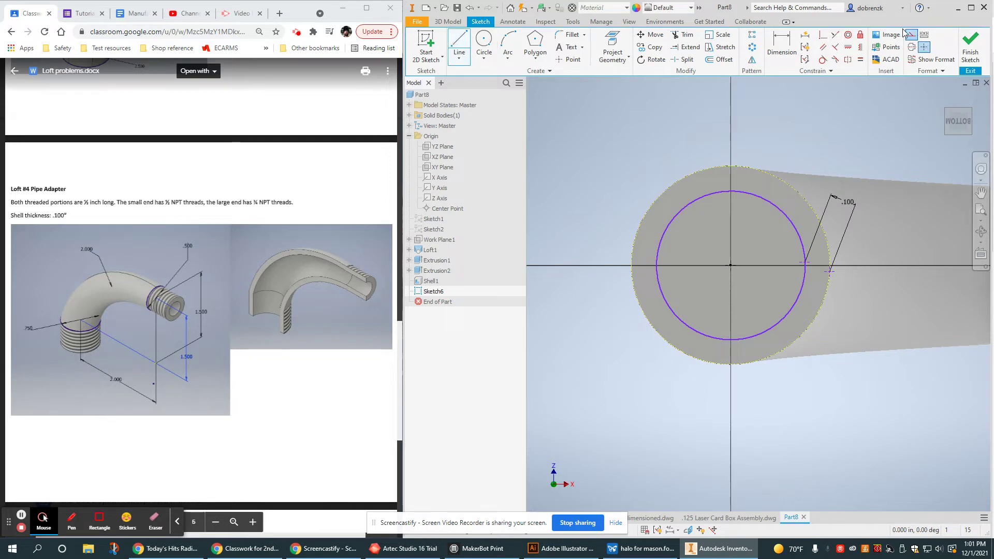
{"action": "left_click", "coordinate": [730, 265]}
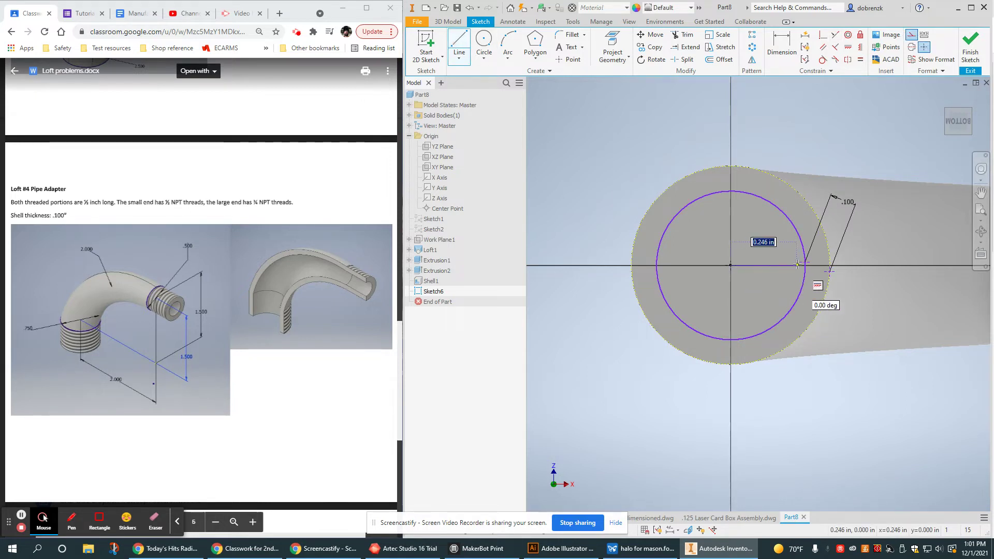
{"action": "left_click", "coordinate": [831, 265]}
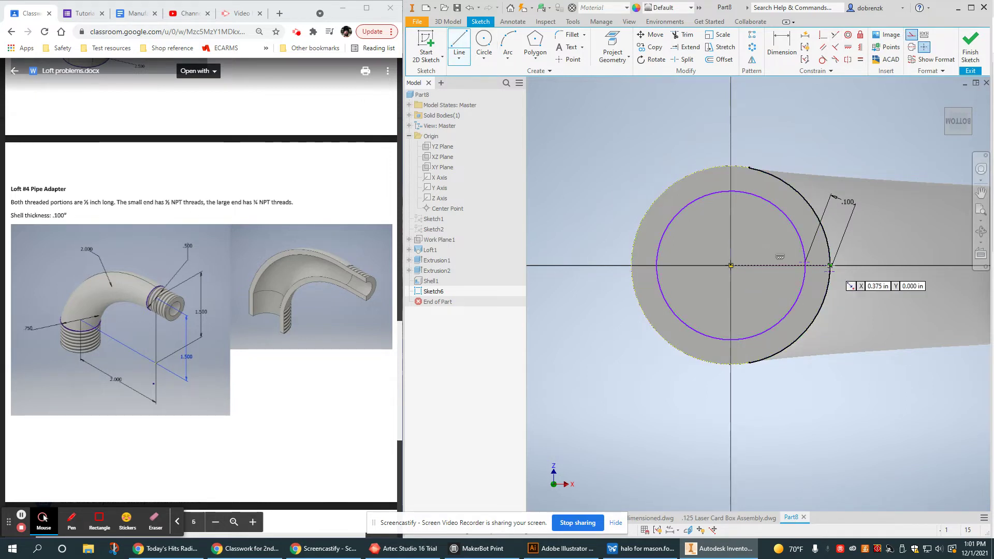
{"action": "left_click", "coordinate": [823, 34]}
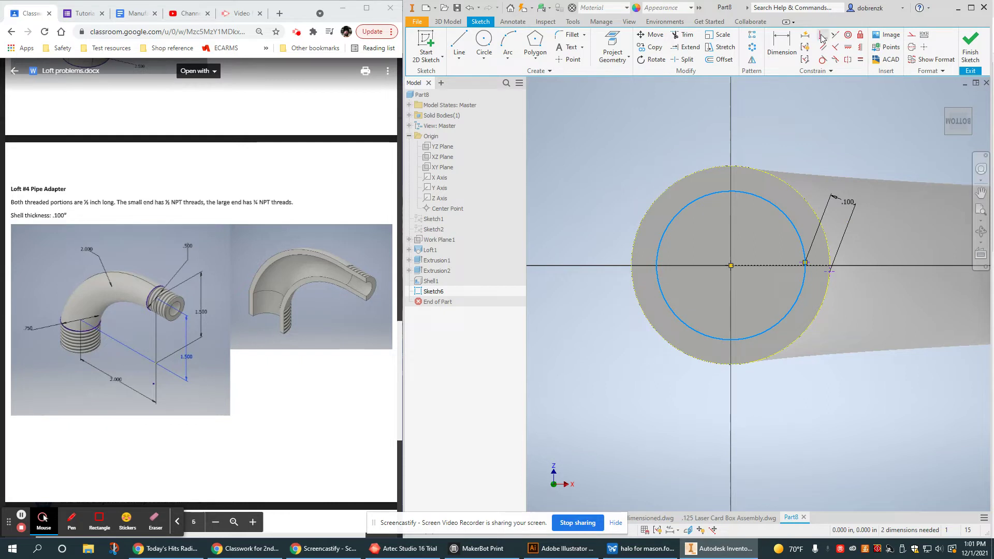
{"action": "left_click", "coordinate": [824, 269]}
{"action": "left_click", "coordinate": [811, 268]}
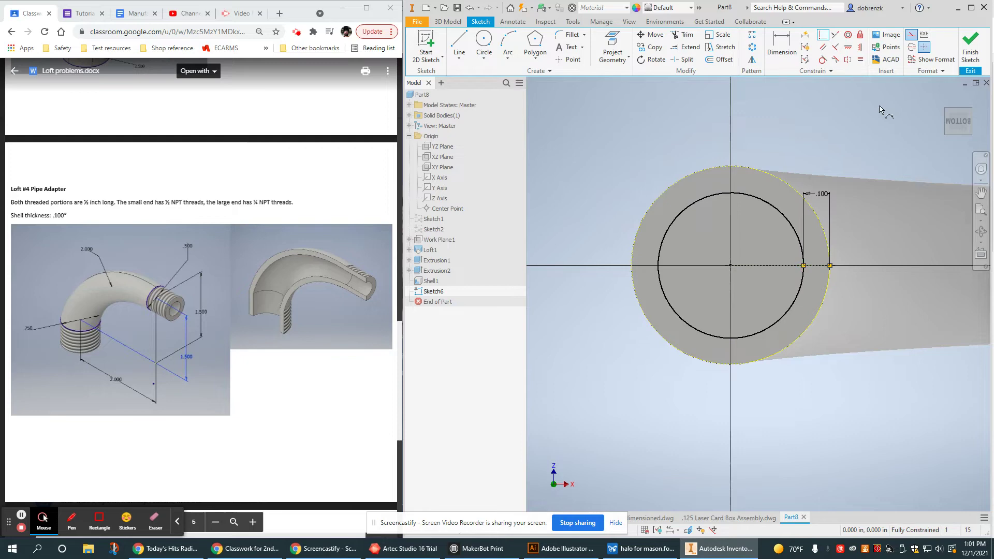
Step: Extrude the inner circle 0.1 inch into the pipe as a cut to open the large end
{"action": "left_click", "coordinate": [448, 22]}
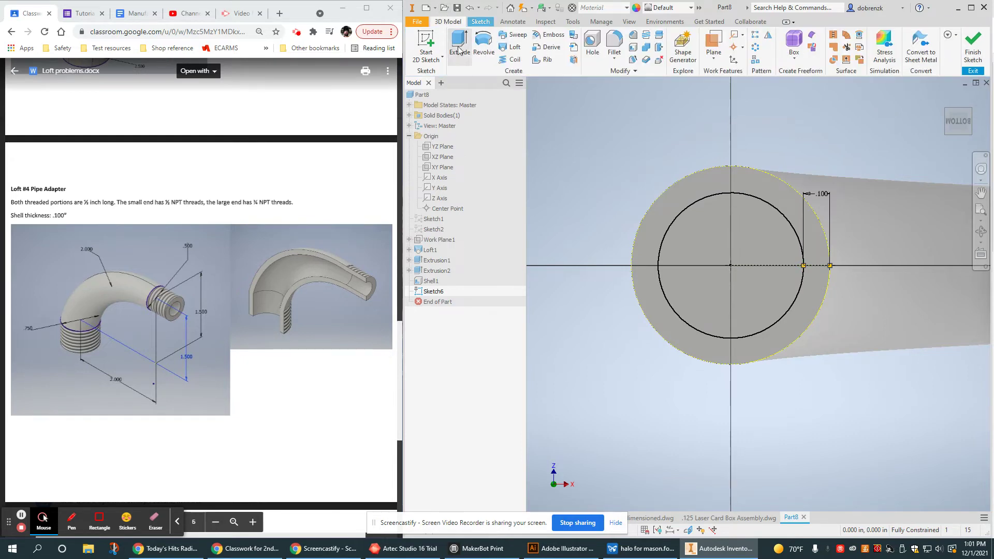
{"action": "left_click", "coordinate": [460, 45]}
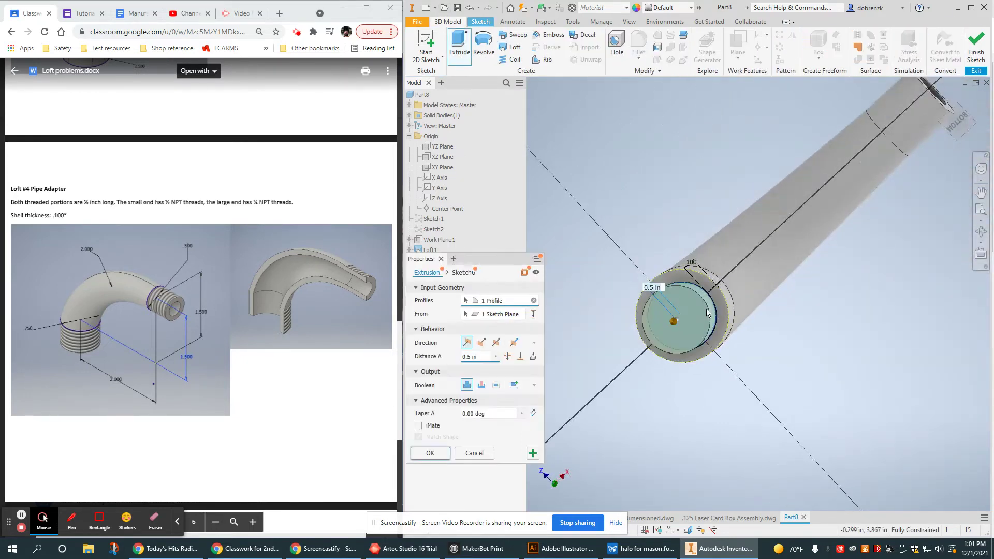
{"action": "key", "text": "BackSpace"}
{"action": "key", "text": "BackSpace"}
{"action": "key", "text": "BackSpace"}
{"action": "key", "text": "BackSpace"}
{"action": "key", "text": "BackSpace"}
{"action": "key", "text": "BackSpace"}
{"action": "type", "text": ".1"}
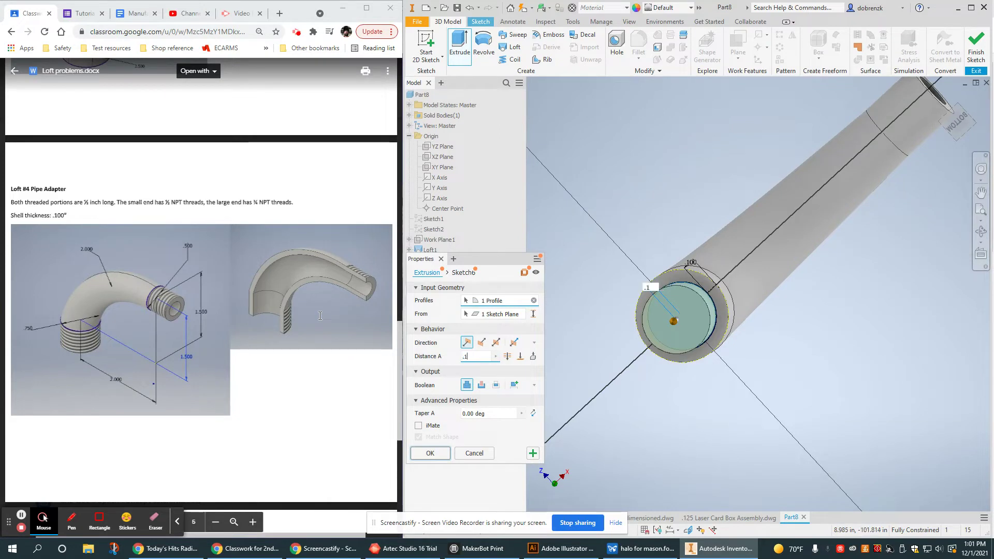
{"action": "left_click", "coordinate": [481, 386]}
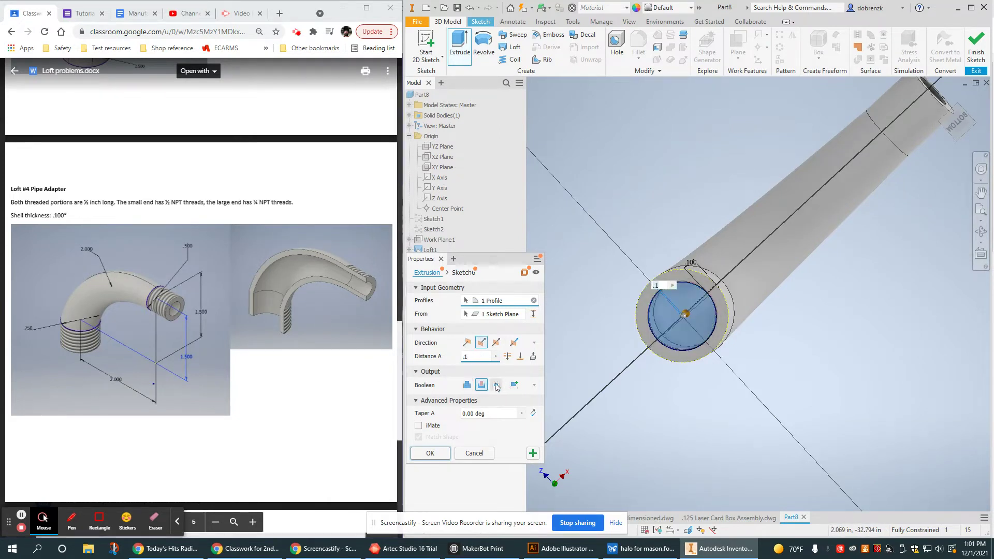
{"action": "left_click", "coordinate": [432, 454]}
Step: Add an NPT thread of size 1/2 to the small end's outer cylindrical face
{"action": "middle_click_drag", "start_coordinate": [751, 321], "coordinate": [659, 337], "text": "shift"}
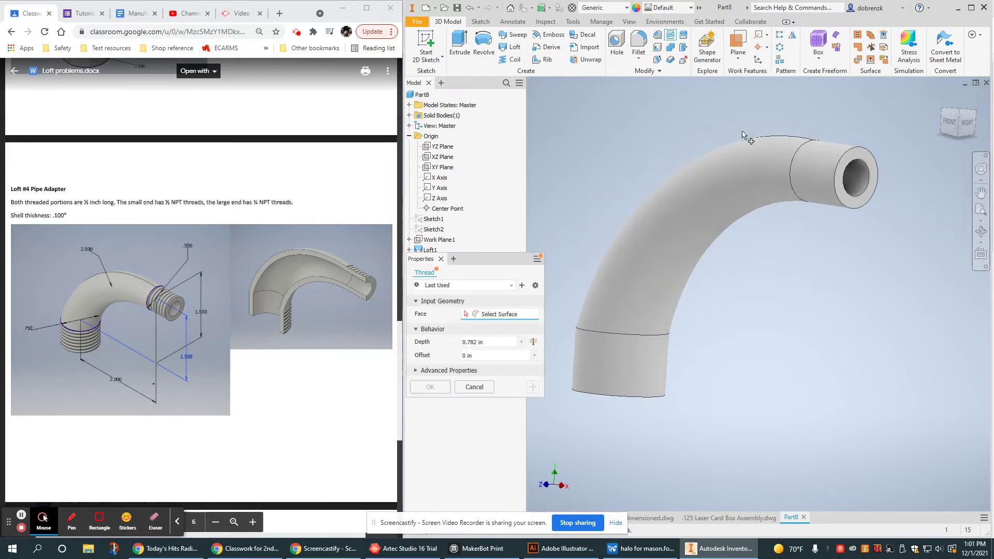
{"action": "left_click", "coordinate": [830, 166]}
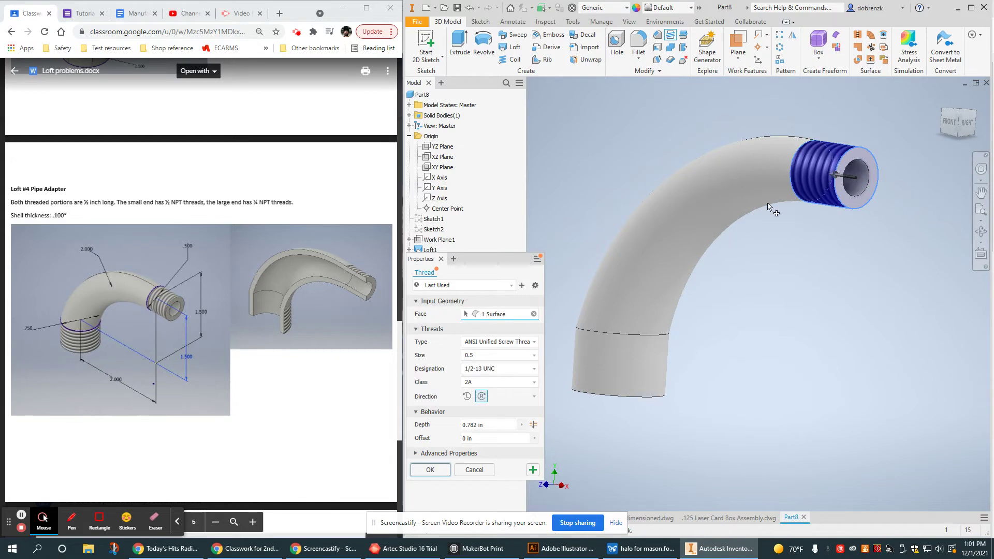
{"action": "left_click", "coordinate": [493, 343]}
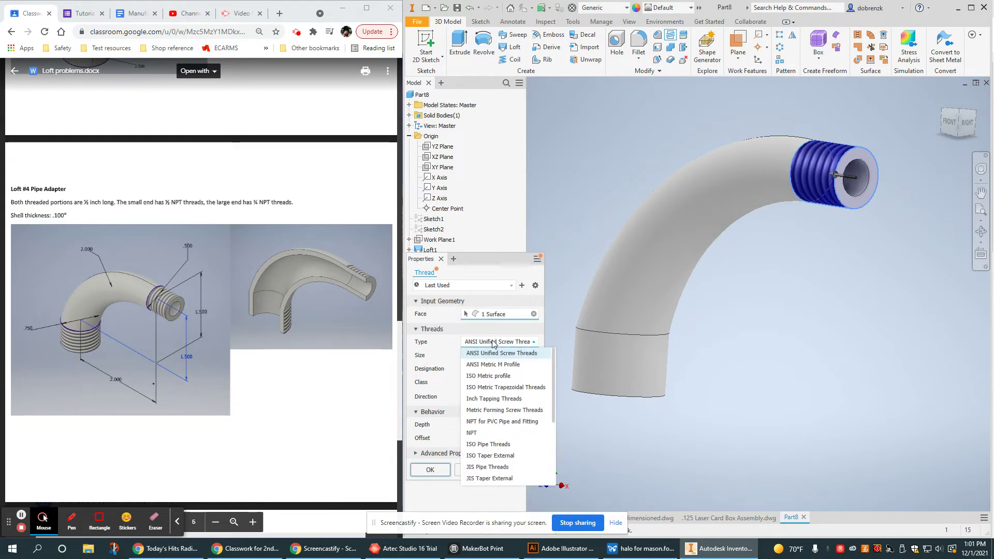
{"action": "left_click", "coordinate": [487, 434]}
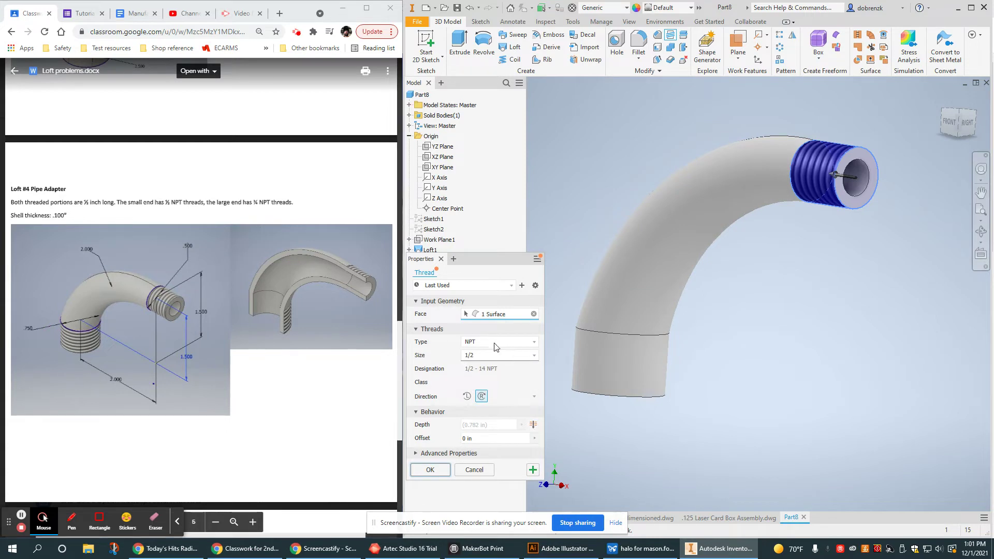
{"action": "left_click", "coordinate": [430, 470]}
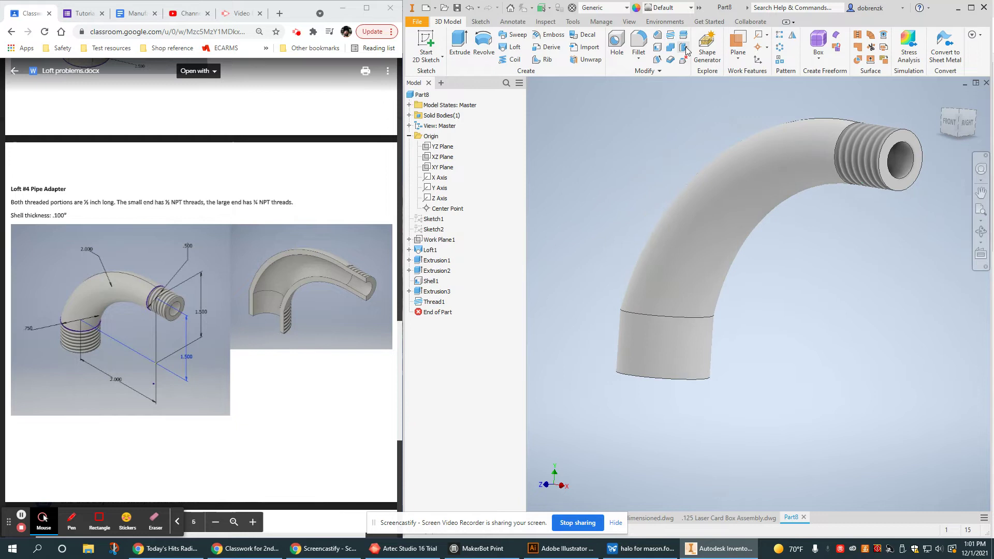
Step: Add an NPT thread of size 3/4 to the large end's outer cylindrical face
{"action": "left_click", "coordinate": [671, 34]}
{"action": "left_click", "coordinate": [676, 347]}
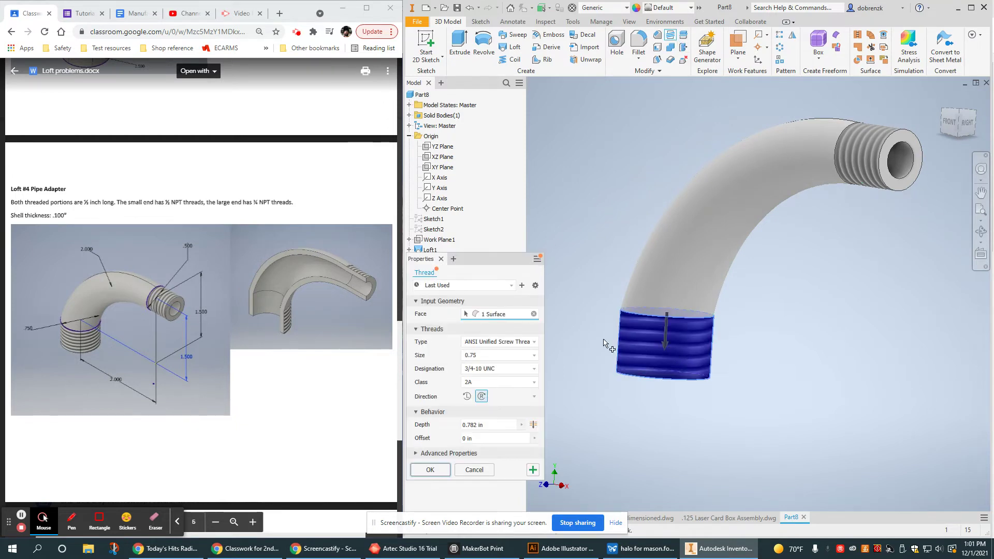
{"action": "left_click", "coordinate": [492, 343]}
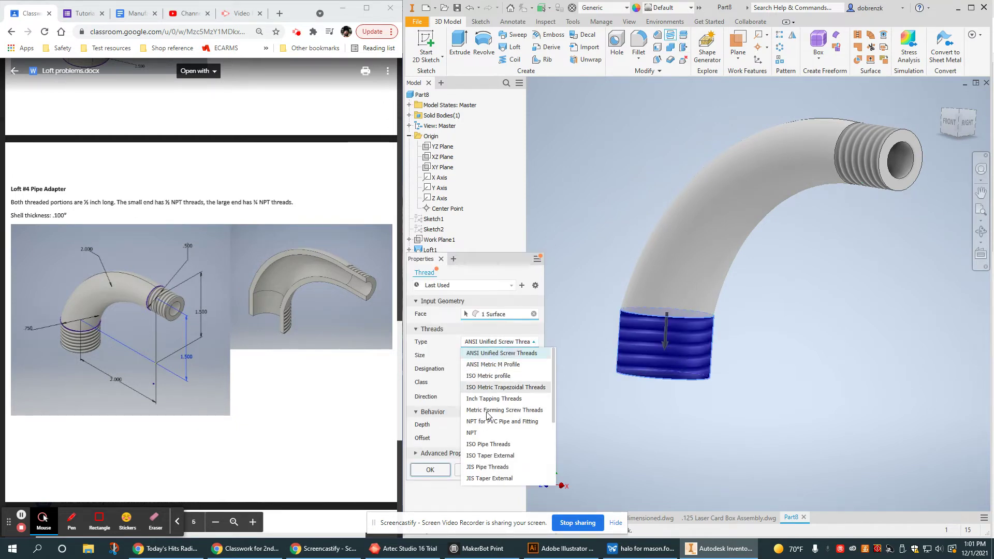
{"action": "left_click", "coordinate": [473, 432]}
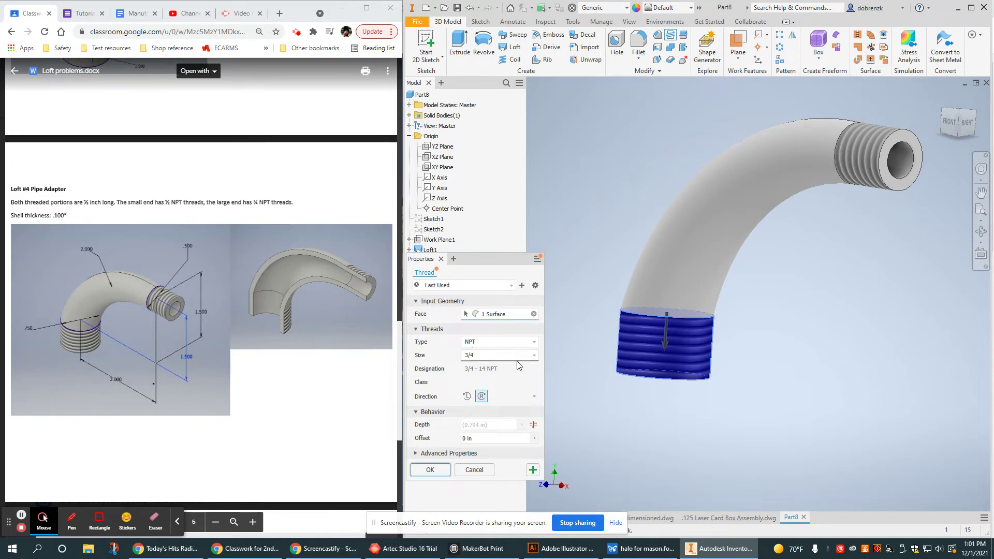
{"action": "left_click", "coordinate": [438, 473]}
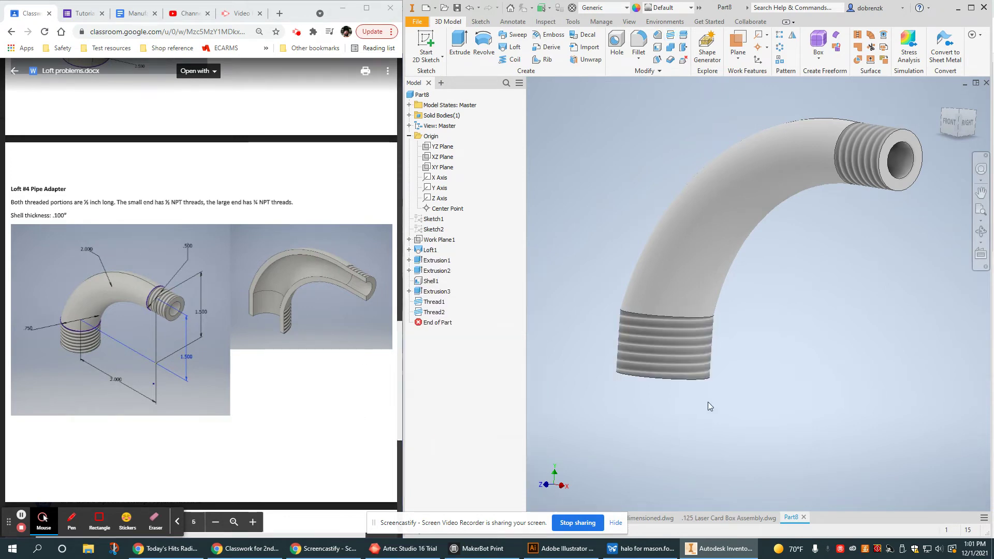
{"action": "mouse_move", "coordinate": [707, 402]}
{"action": "middle_mouse_down", "text": "shift"}
{"action": "mouse_move", "coordinate": [792, 393]}
{"action": "mouse_move", "coordinate": [745, 415]}
{"action": "mouse_move", "coordinate": [725, 413]}
{"action": "mouse_move", "coordinate": [754, 412]}
{"action": "mouse_move", "coordinate": [703, 409]}
{"action": "middle_mouse_up", "text": "shift"}
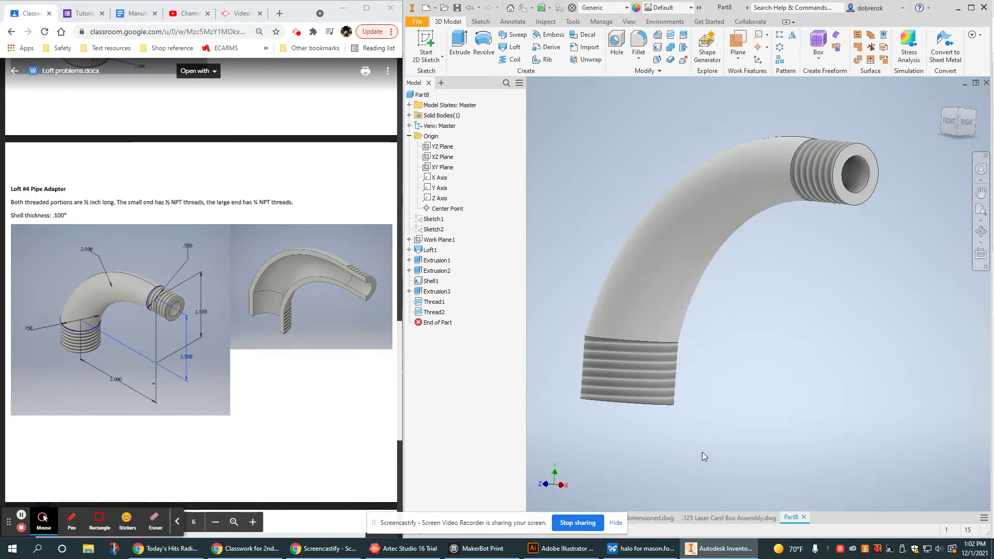
{"action": "middle_click_drag", "start_coordinate": [703, 452], "coordinate": [689, 434], "text": "shift"}
{"action": "left_click", "coordinate": [320, 321]}
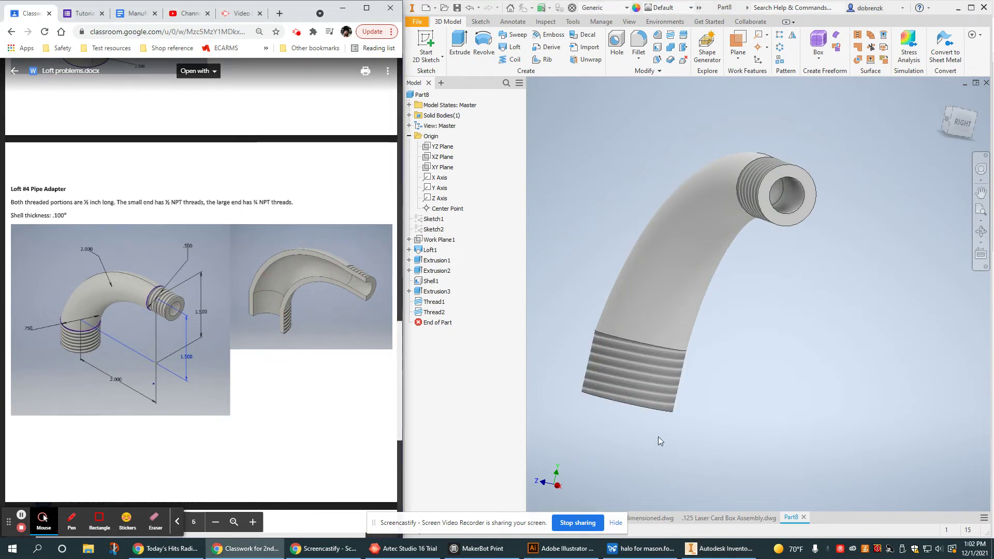
{"action": "scroll", "coordinate": [691, 360], "scroll_direction": "up", "scroll_amount": 3}
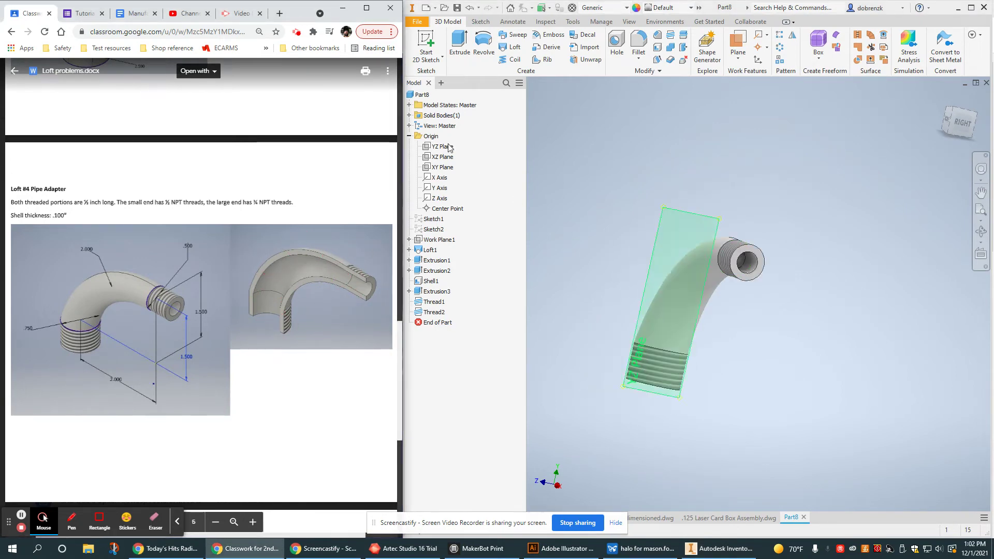
{"action": "left_click", "coordinate": [442, 169]}
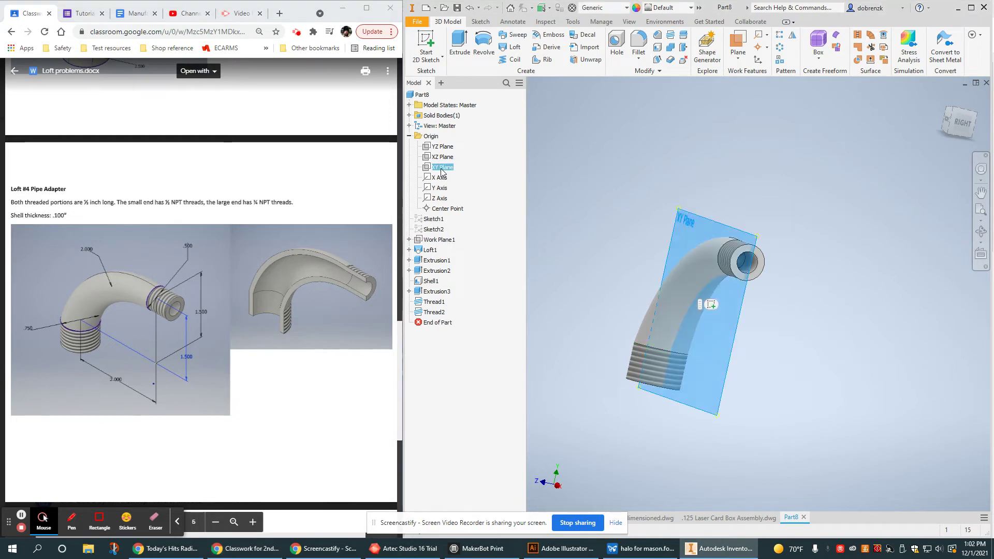
{"action": "middle_click_drag", "start_coordinate": [723, 327], "coordinate": [732, 322], "text": "shift"}
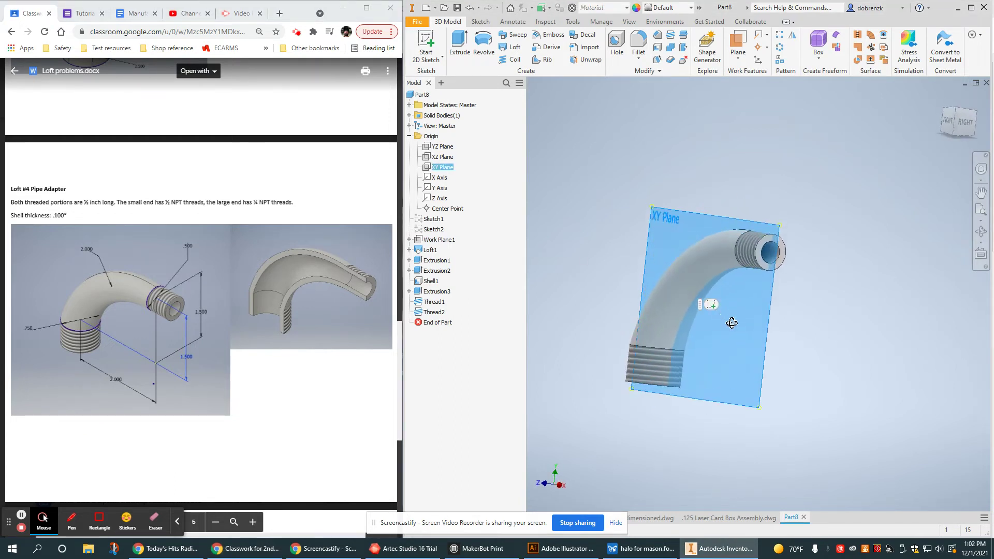
{"action": "left_click", "coordinate": [685, 48]}
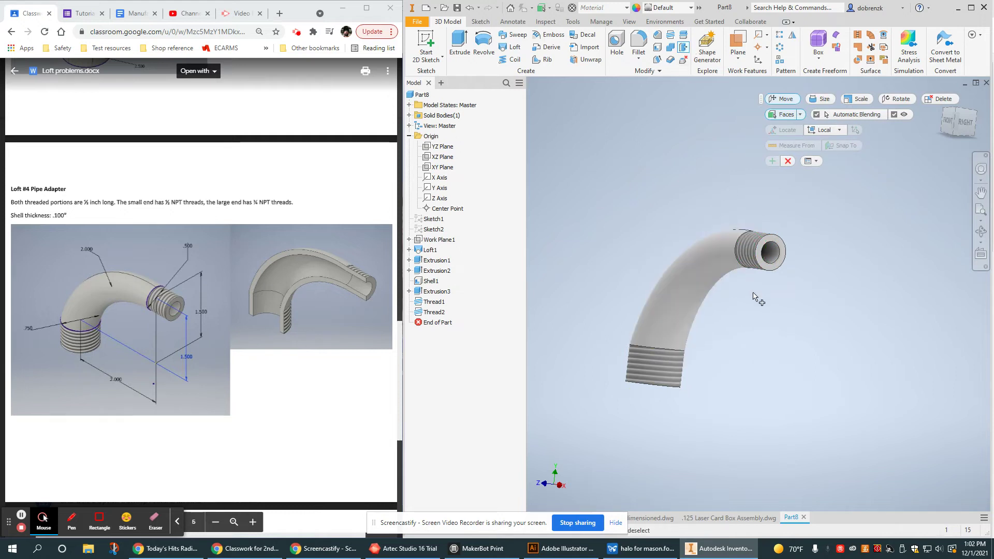
{"action": "left_click_drag", "start_coordinate": [825, 424], "coordinate": [629, 209]}
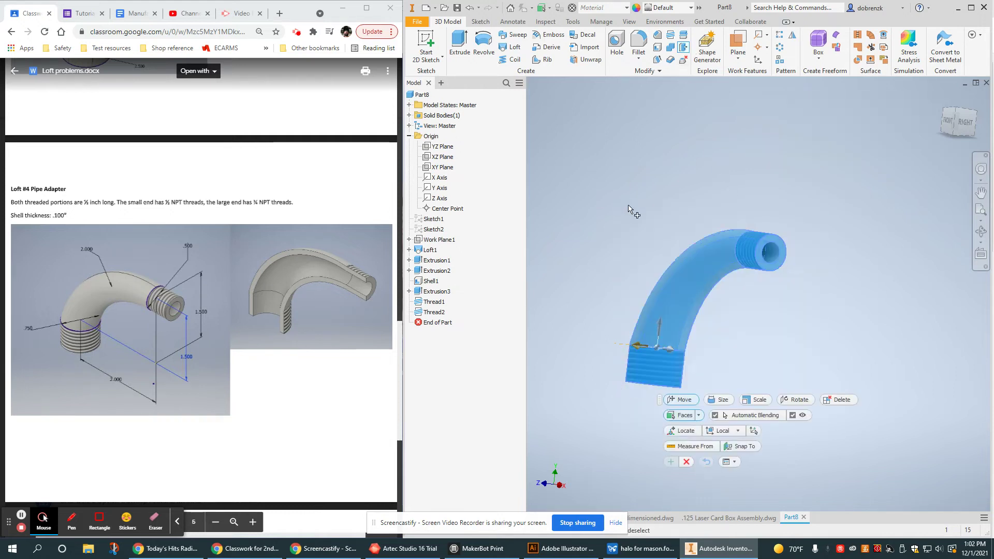
{"action": "middle_click_drag", "start_coordinate": [702, 322], "coordinate": [700, 269]}
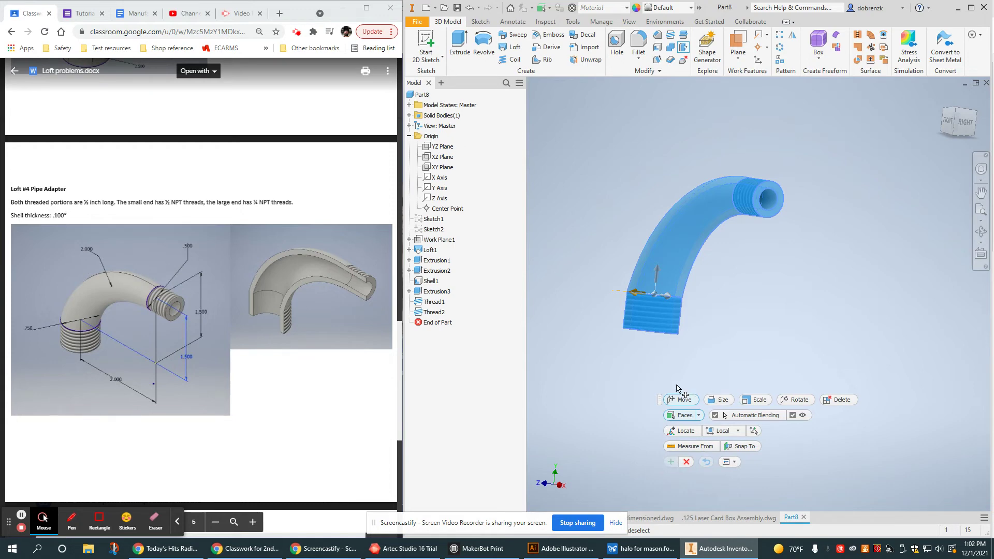
{"action": "left_click_drag", "start_coordinate": [657, 400], "coordinate": [708, 374]}
{"action": "key", "text": "Escape"}
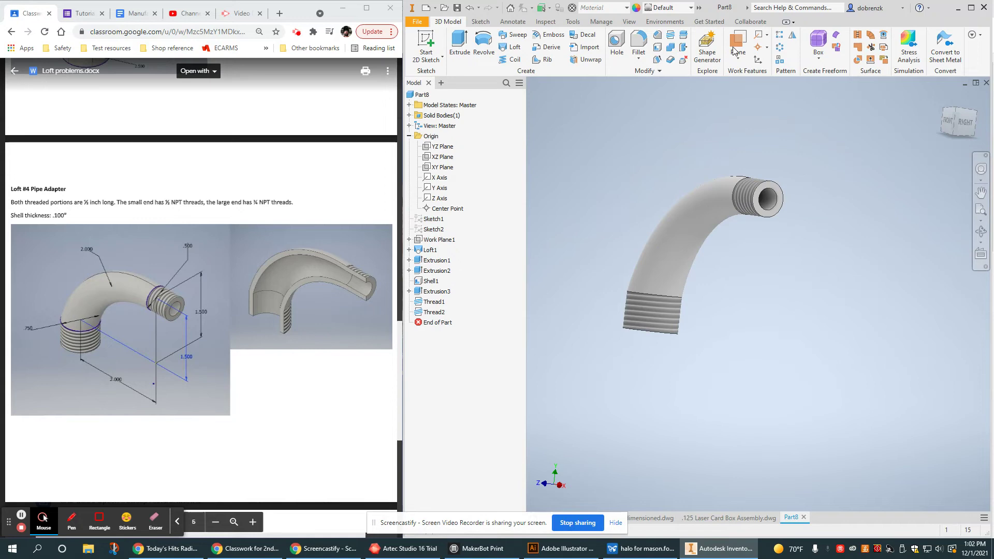
{"action": "left_click", "coordinate": [685, 47]}
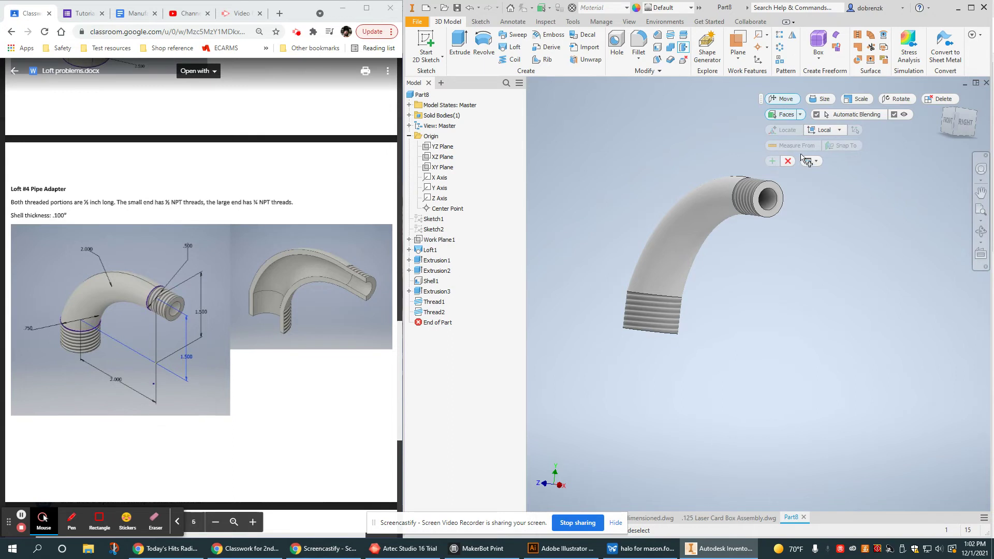
{"action": "left_click", "coordinate": [818, 161]}
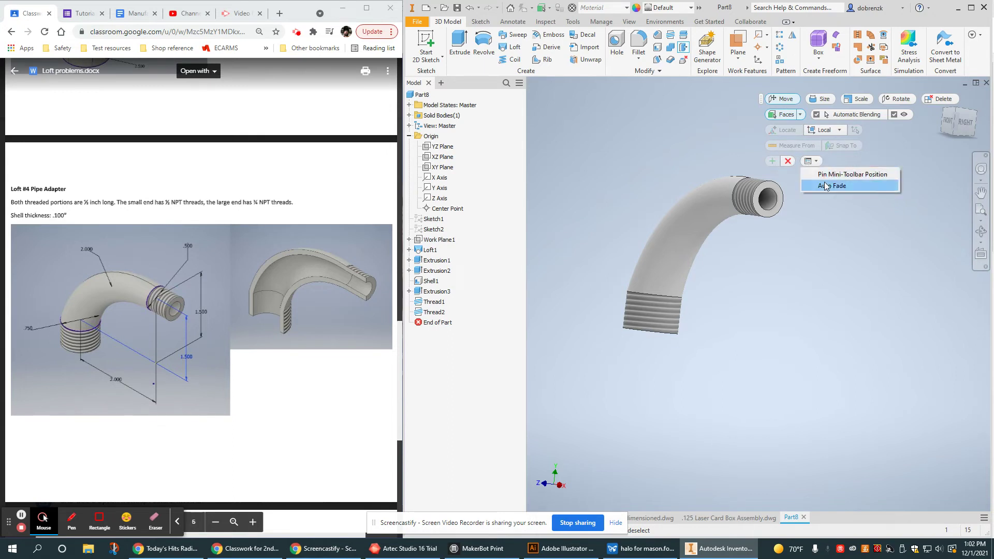
{"action": "left_click", "coordinate": [827, 175]}
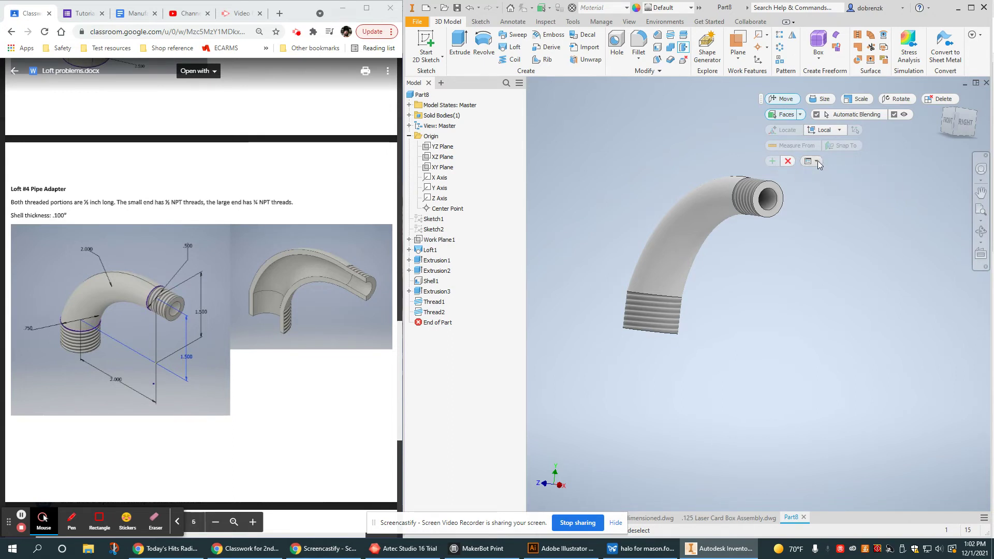
{"action": "left_click", "coordinate": [819, 161]}
{"action": "left_click", "coordinate": [830, 185]}
{"action": "left_click", "coordinate": [816, 162]}
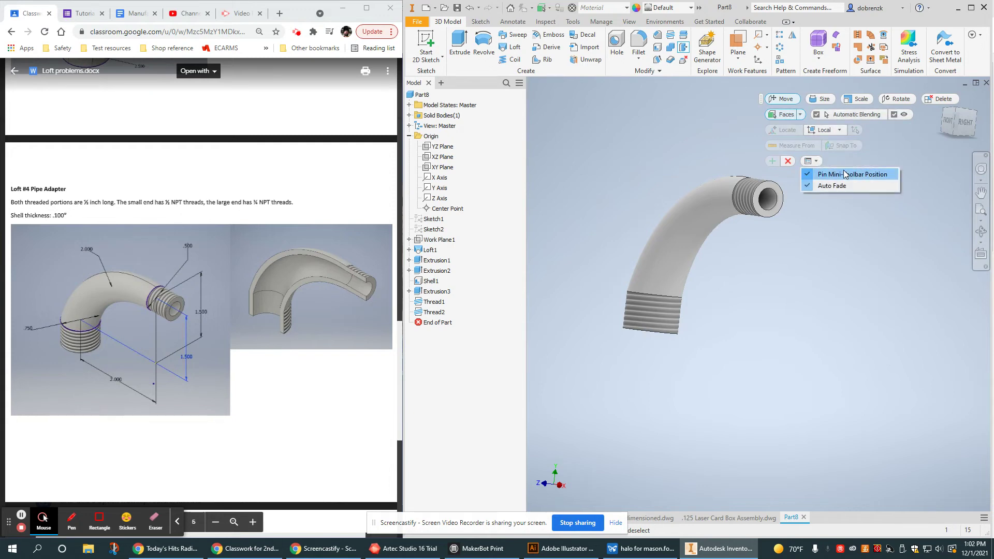
{"action": "left_click", "coordinate": [845, 174]}
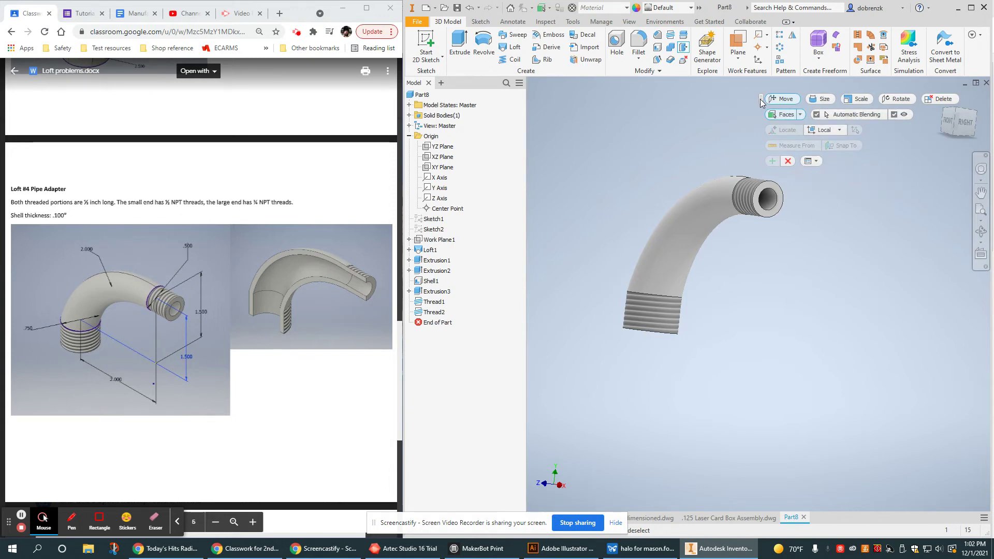
{"action": "left_click_drag", "start_coordinate": [761, 102], "coordinate": [771, 294]}
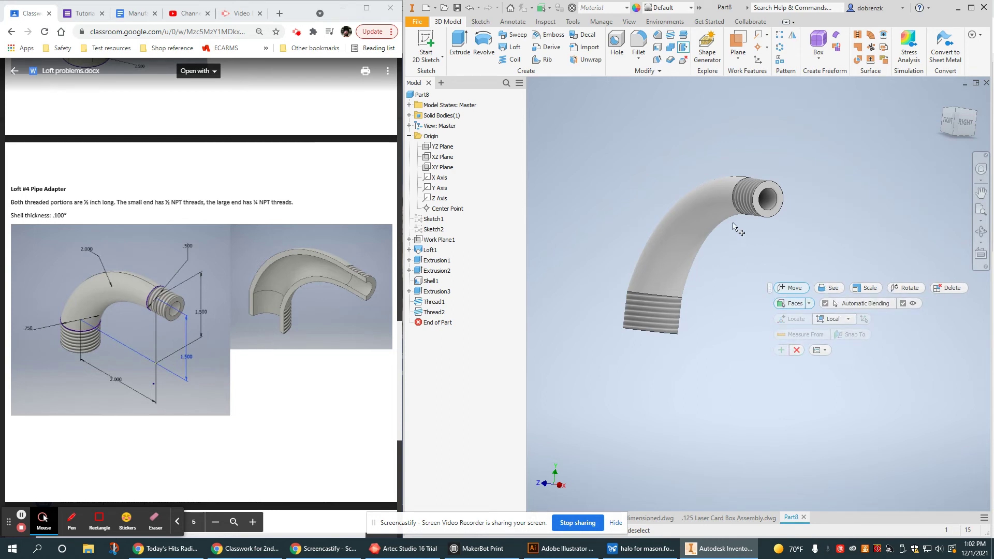
{"action": "left_click_drag", "start_coordinate": [637, 150], "coordinate": [811, 421]}
{"action": "left_click_drag", "start_coordinate": [838, 489], "coordinate": [572, 97]}
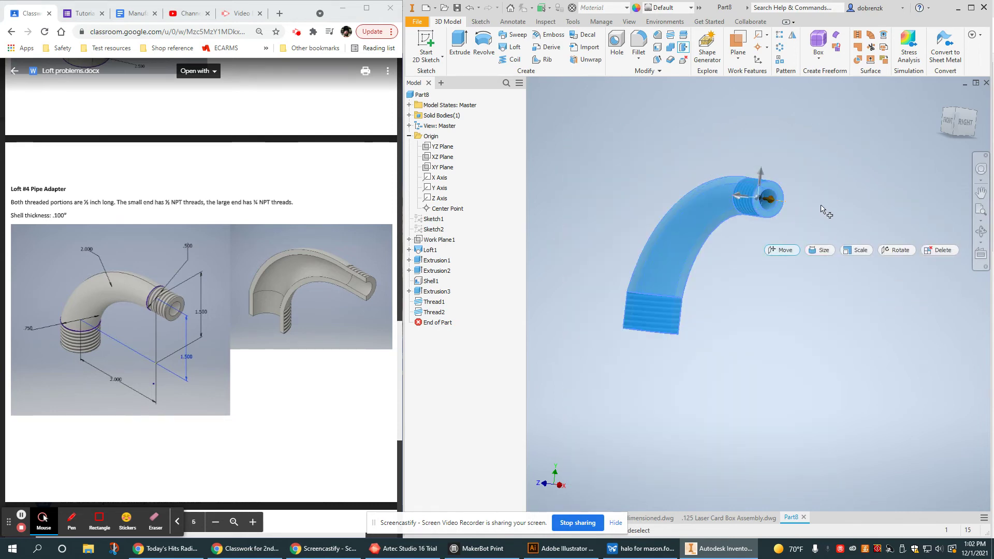
{"action": "mouse_move", "coordinate": [848, 266]}
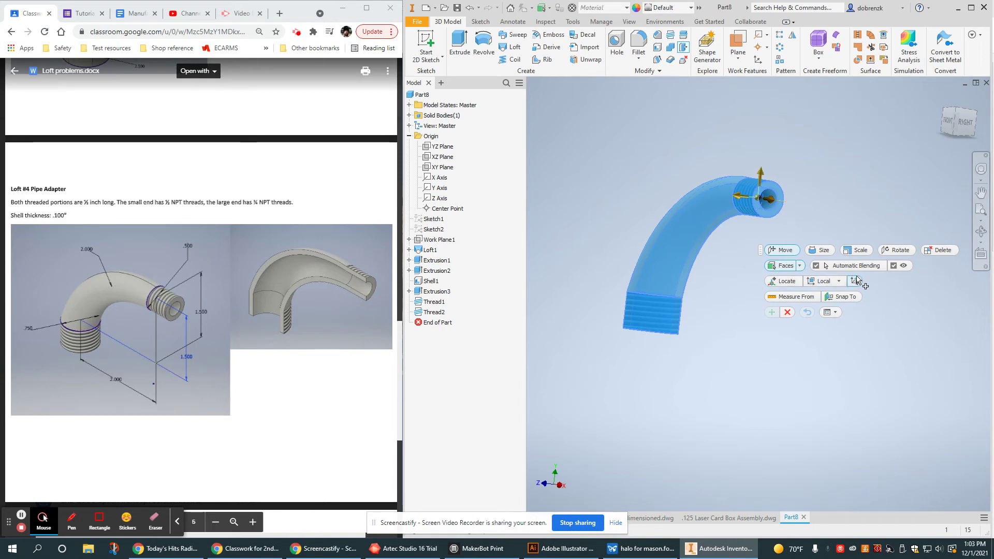
{"action": "left_click", "coordinate": [787, 312]}
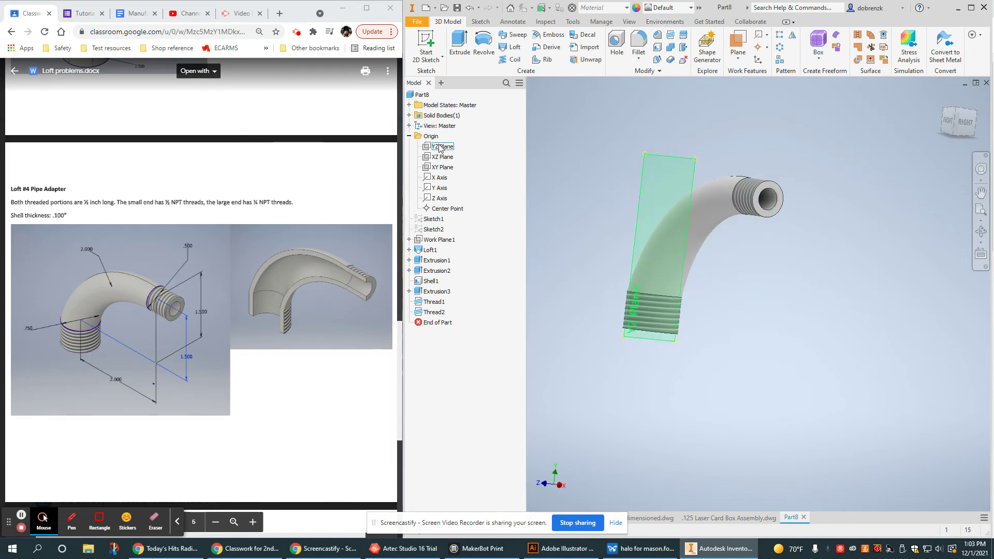
Step: Split all faces of the pipe adapter with the XY plane
{"action": "left_click", "coordinate": [683, 42]}
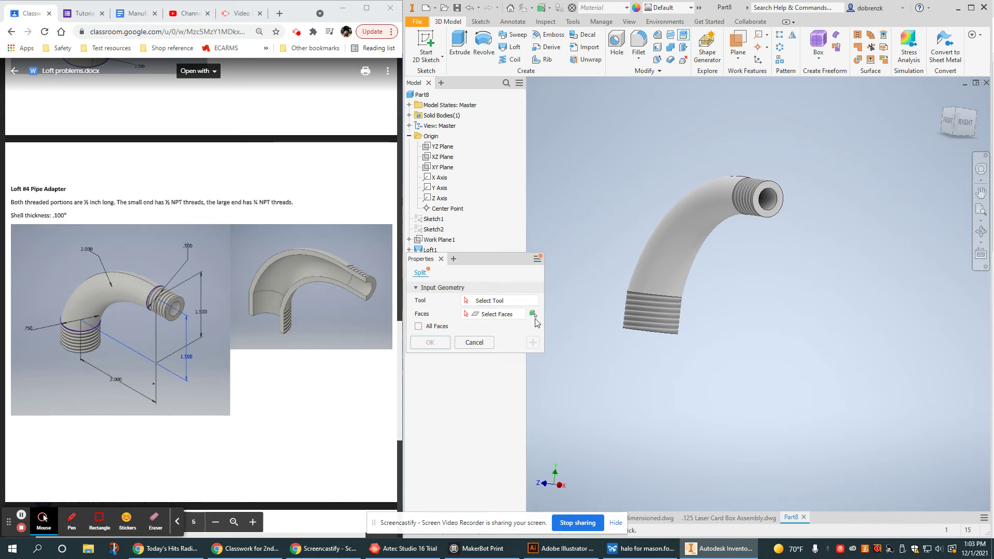
{"action": "left_click", "coordinate": [441, 167]}
{"action": "middle_click_drag", "start_coordinate": [768, 311], "coordinate": [790, 311], "text": "shift"}
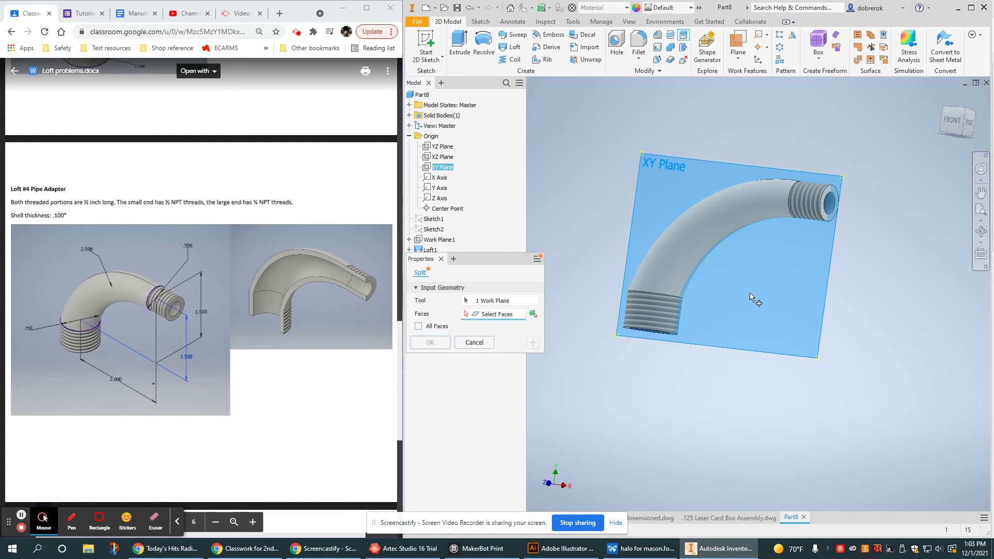
{"action": "left_click", "coordinate": [419, 326]}
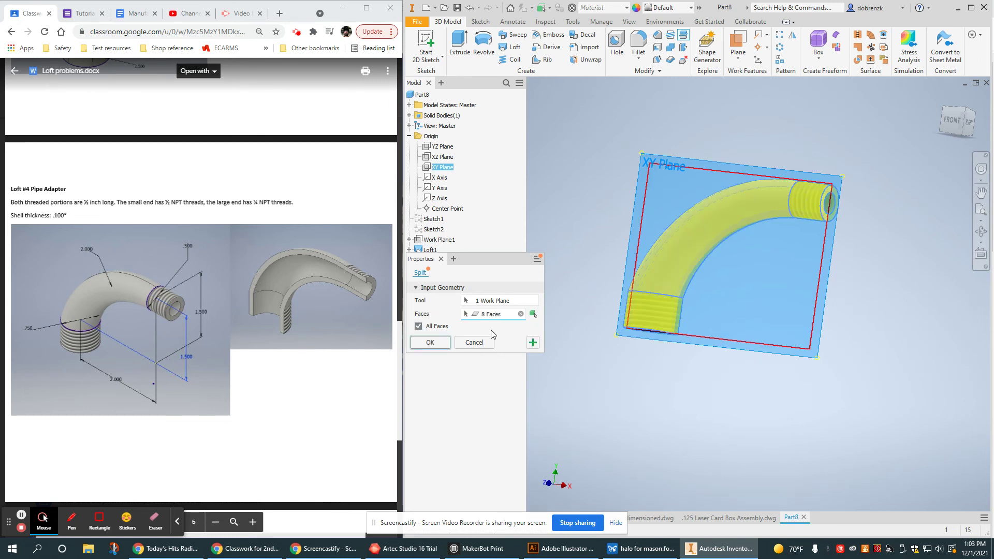
{"action": "left_click", "coordinate": [430, 343]}
Step: Delete all pipe faces on the positive Z side of the XY plane, without healing the remaining faces, to expose the section
{"action": "middle_click_drag", "start_coordinate": [586, 325], "coordinate": [737, 396], "text": "shift"}
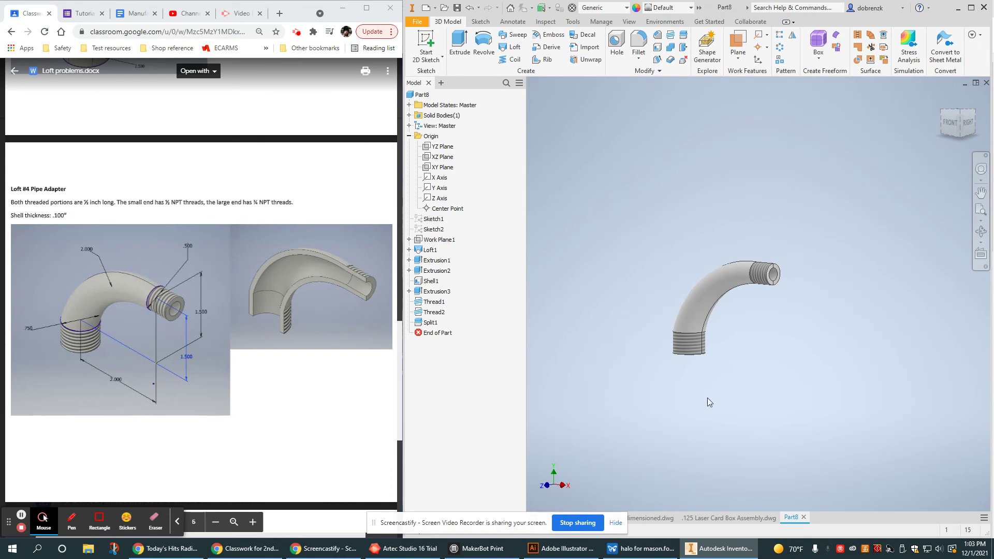
{"action": "scroll", "coordinate": [708, 401], "scroll_direction": "down", "scroll_amount": 3}
{"action": "left_click", "coordinate": [950, 120]}
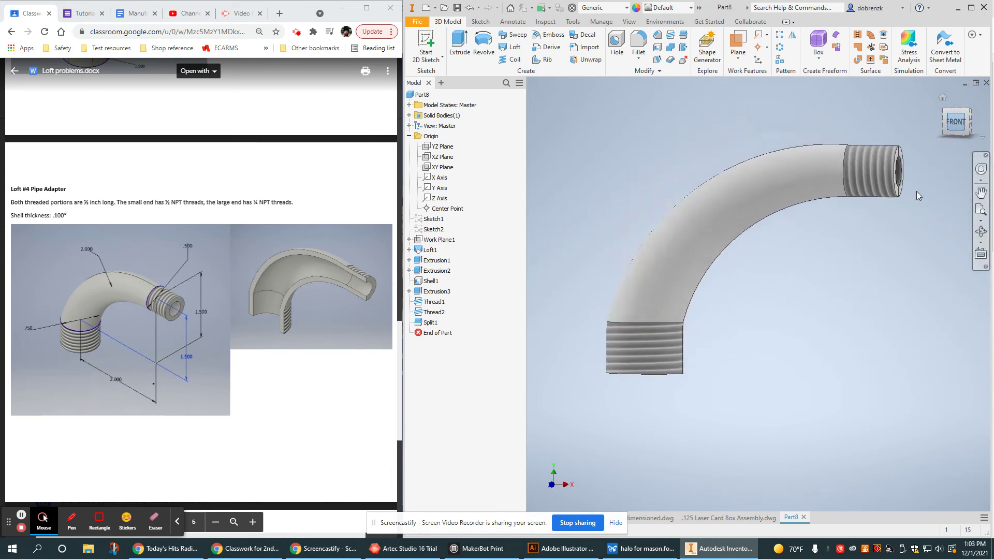
{"action": "left_click", "coordinate": [956, 138]}
{"action": "left_click_drag", "start_coordinate": [959, 227], "coordinate": [560, 286]}
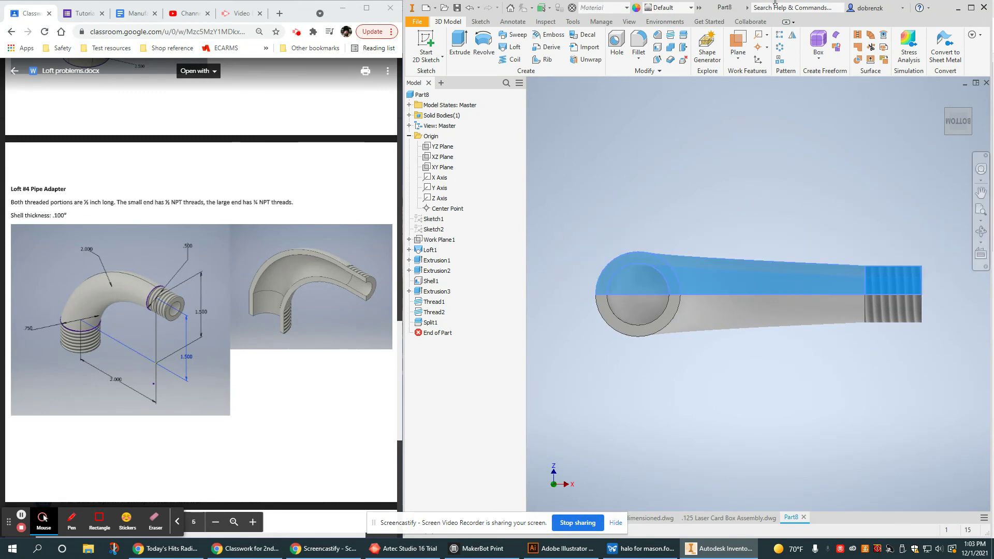
{"action": "left_click", "coordinate": [683, 61]}
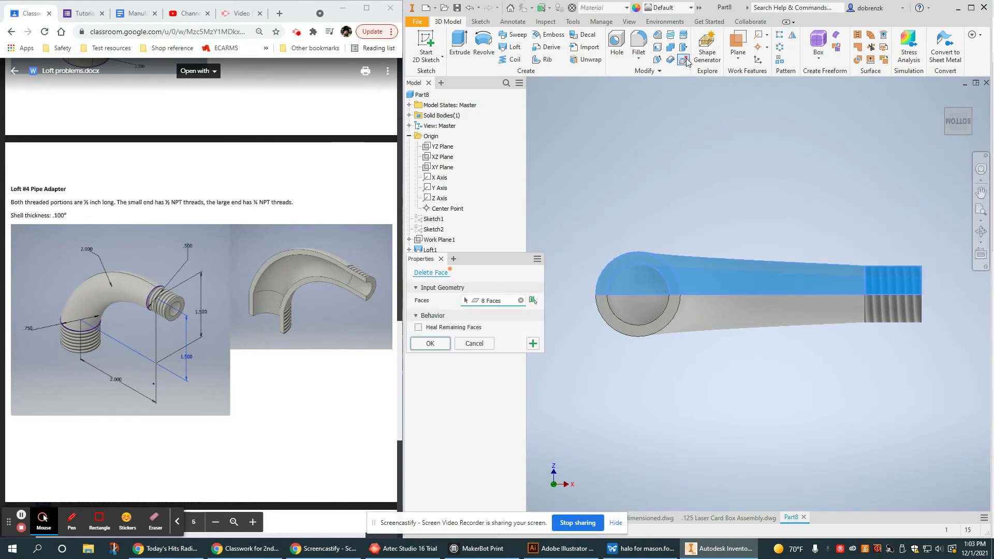
{"action": "left_click", "coordinate": [434, 343]}
{"action": "middle_click_drag", "start_coordinate": [767, 217], "coordinate": [724, 297], "text": "shift"}
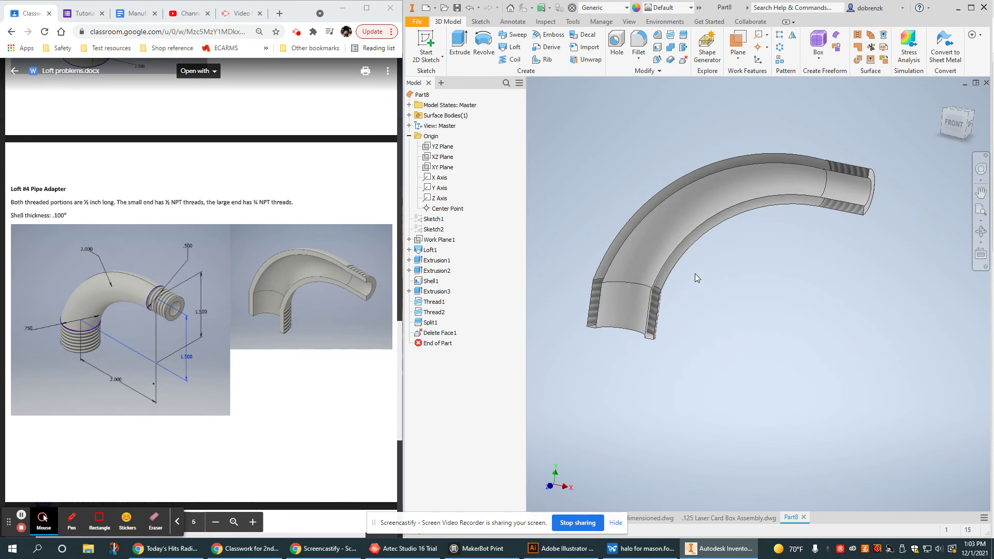
{"action": "middle_click_drag", "start_coordinate": [771, 351], "coordinate": [766, 374], "text": "shift"}
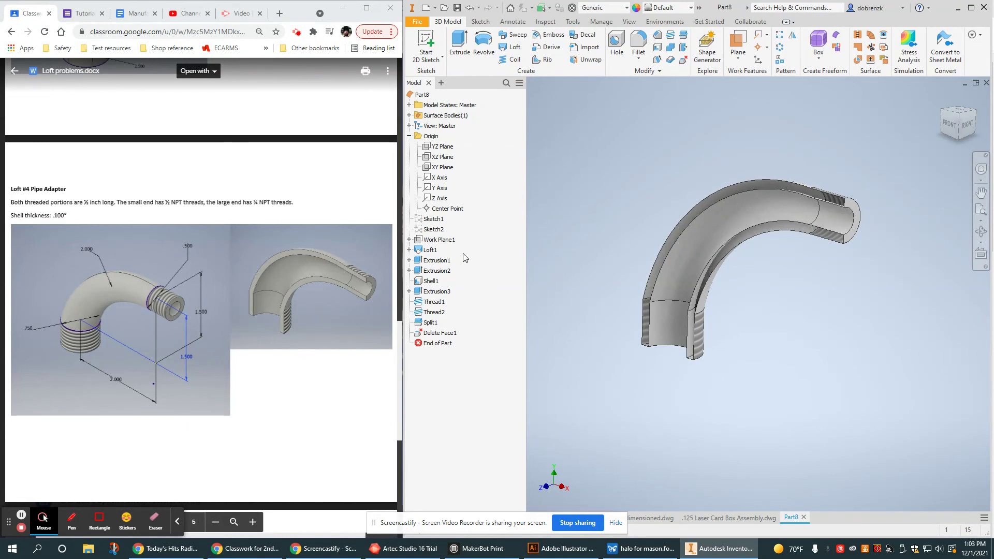
{"action": "left_click", "coordinate": [298, 32]}
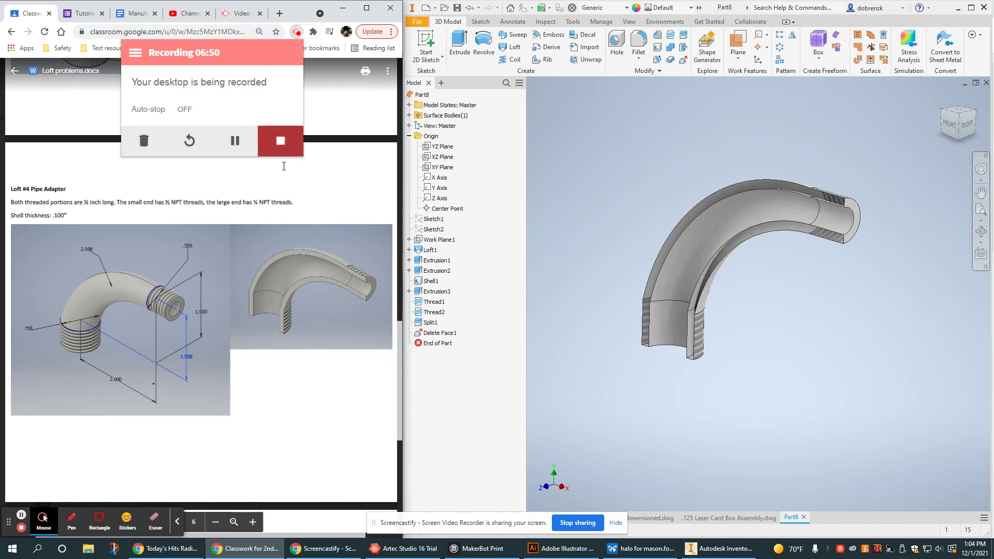